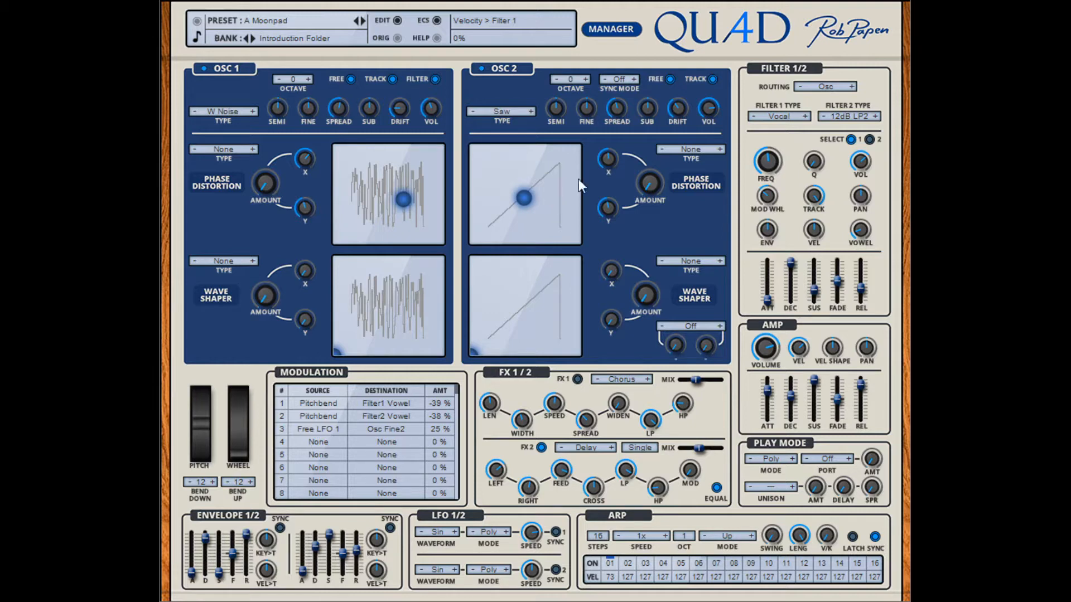
Step: Advance from the A Moonpad preset to ARP Maschinenfest-Odd, moving the modulation wheel on each preset along the way
mouse_move(236, 446)
left_mouse_down()
mouse_move(236, 406)
mouse_move(242, 453)
left_mouse_up()
left_click(364, 21)
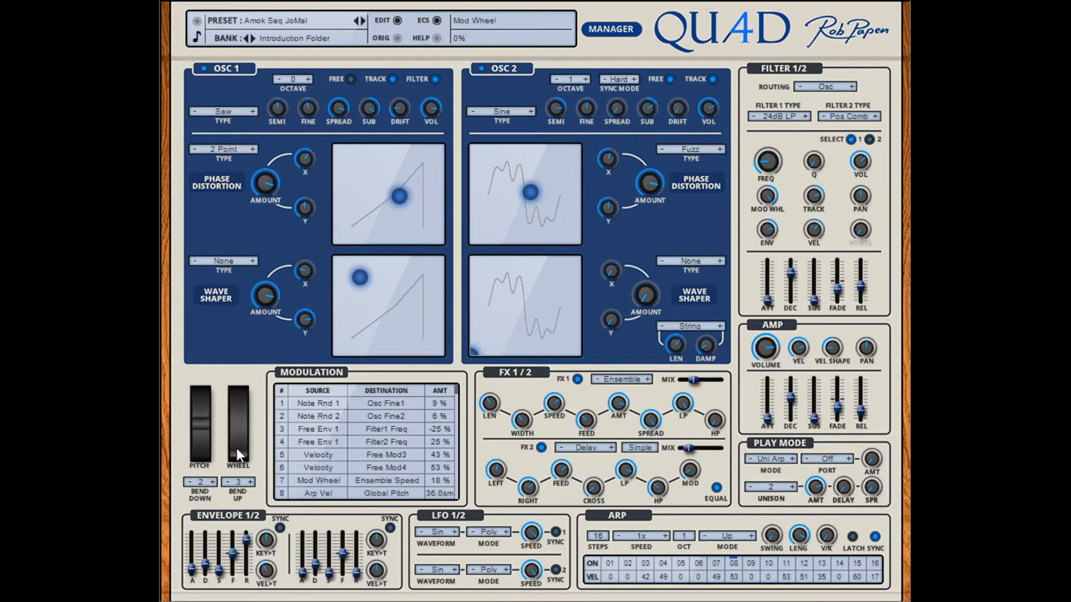
mouse_move(237, 448)
left_mouse_down()
mouse_move(239, 377)
mouse_move(238, 454)
left_mouse_up()
left_click(364, 21)
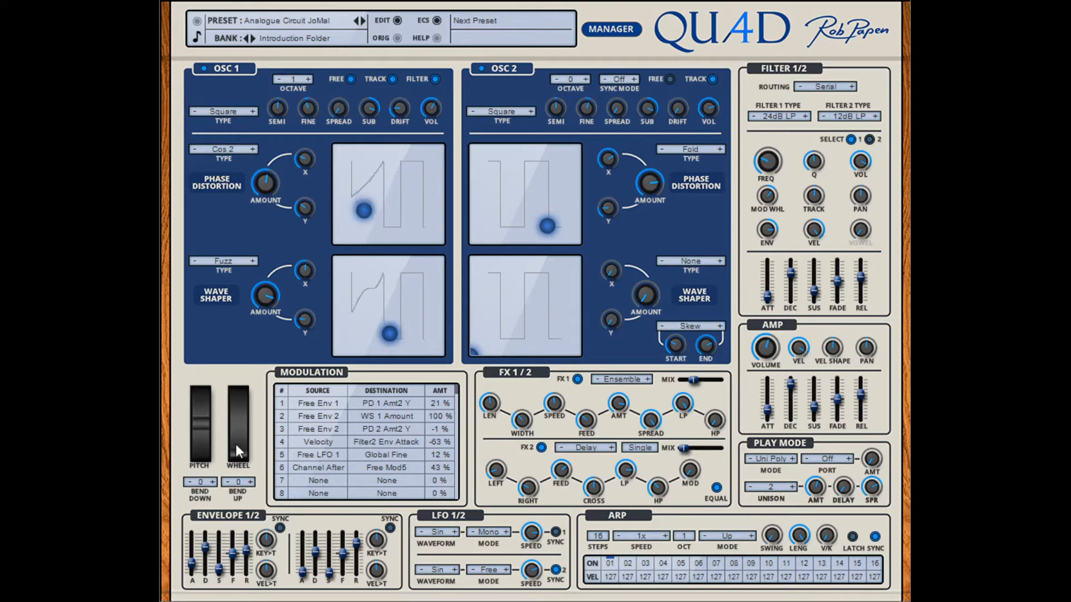
left_click_drag(236, 443, 219, 476)
left_click(363, 16)
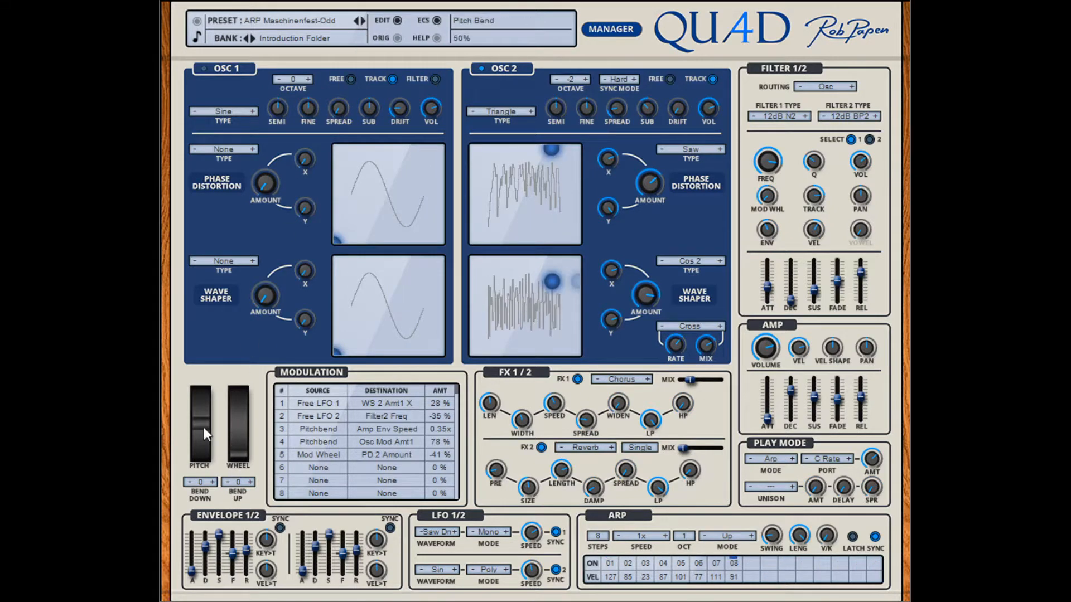
Step: Try the modulation wheel and upward pitch bends on the ARP Maschinenfest-Odd preset
left_click_drag(242, 394, 236, 476)
left_click_drag(204, 425, 219, 363)
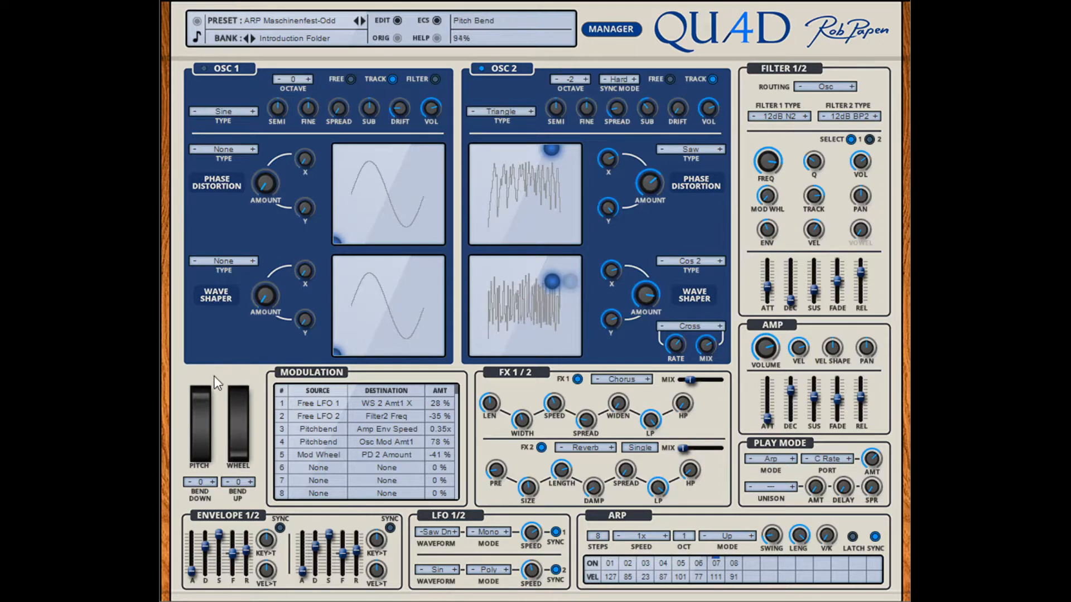
left_click_drag(196, 453, 209, 354)
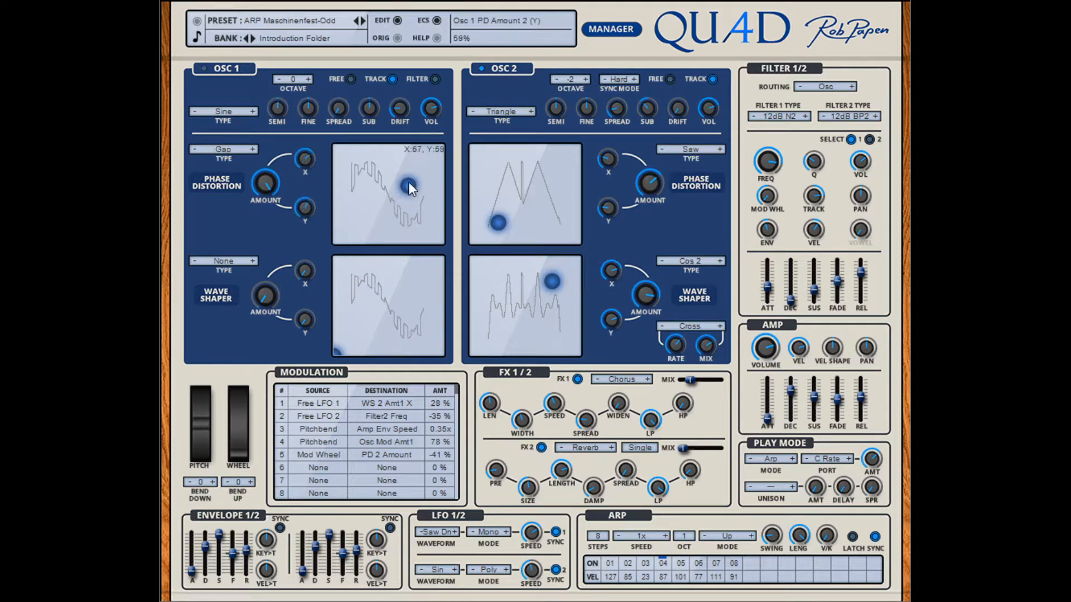
Step: Reposition the Osc 1 phase distortion and the Osc 2 wave shaper and phase distortion points, comparing the edited preset with the original
left_click_drag(408, 184, 445, 222)
left_click_drag(549, 281, 511, 329)
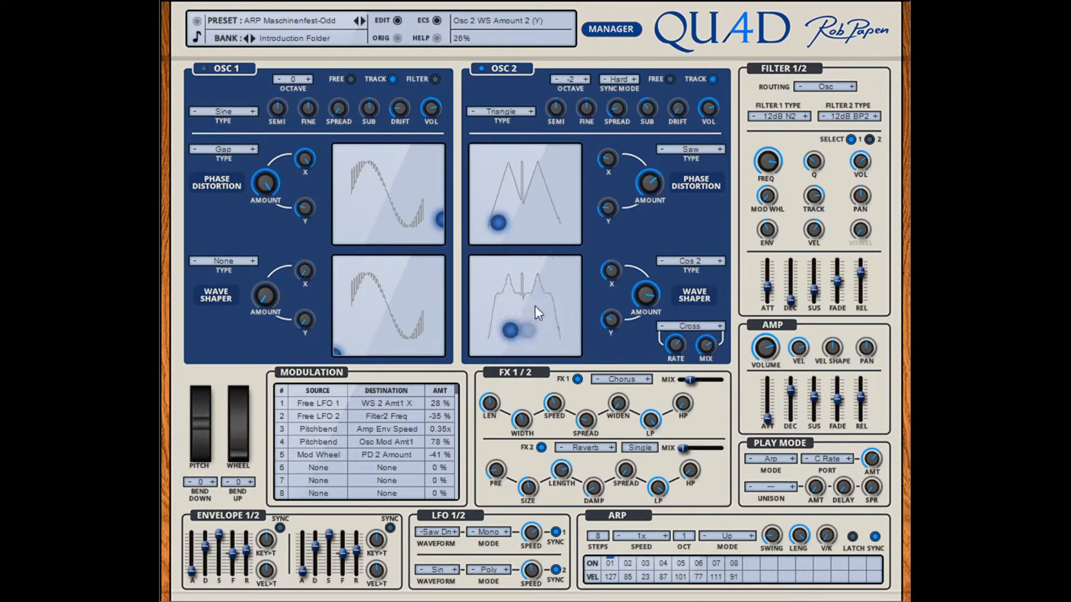
left_click(396, 38)
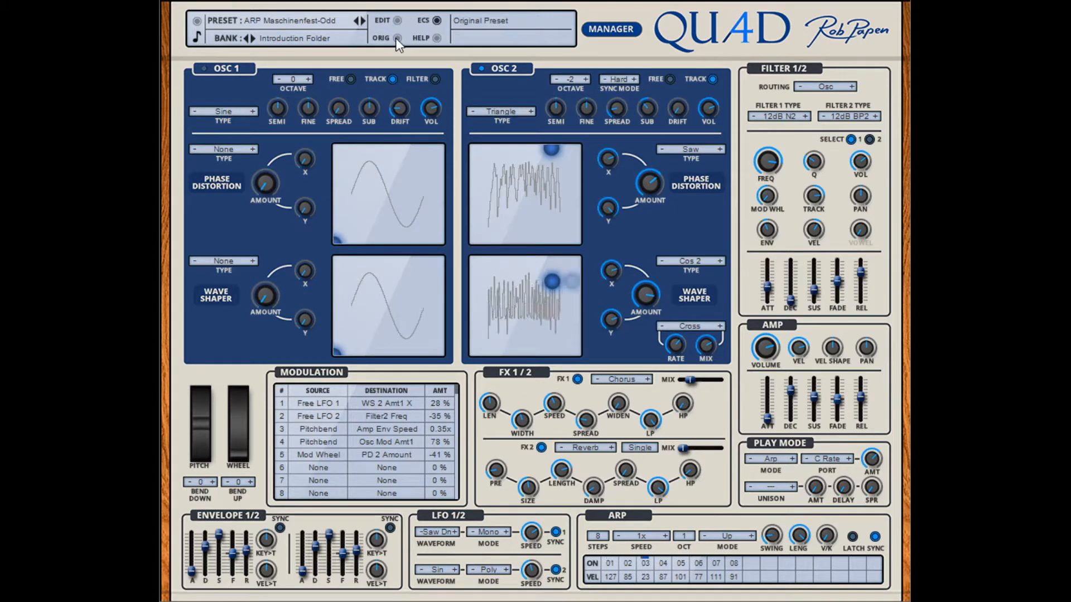
left_click(397, 20)
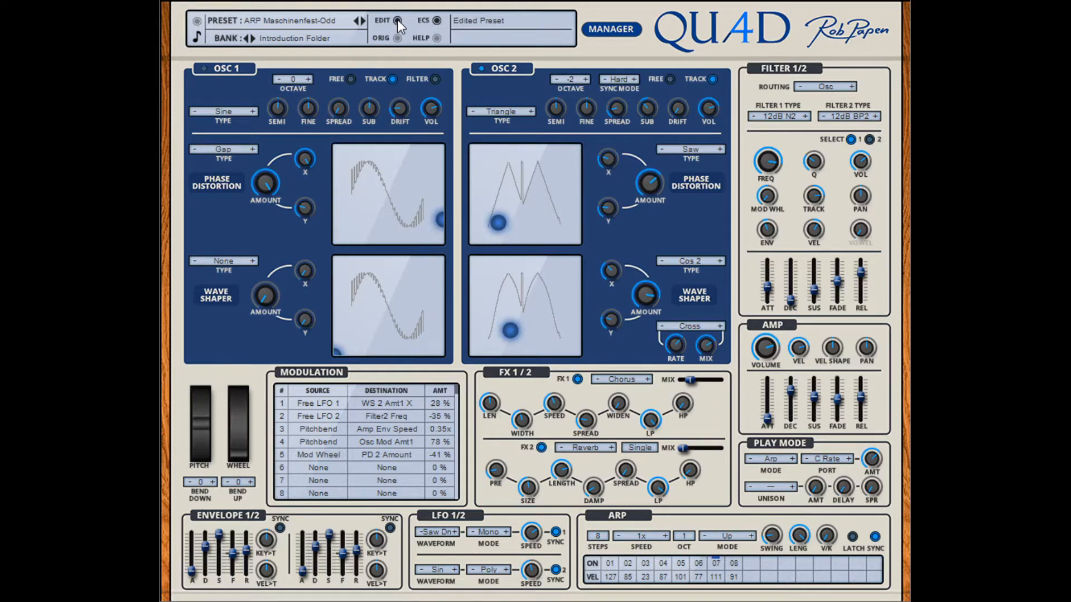
left_click(398, 39)
left_click(397, 21)
left_click_drag(513, 206, 518, 162)
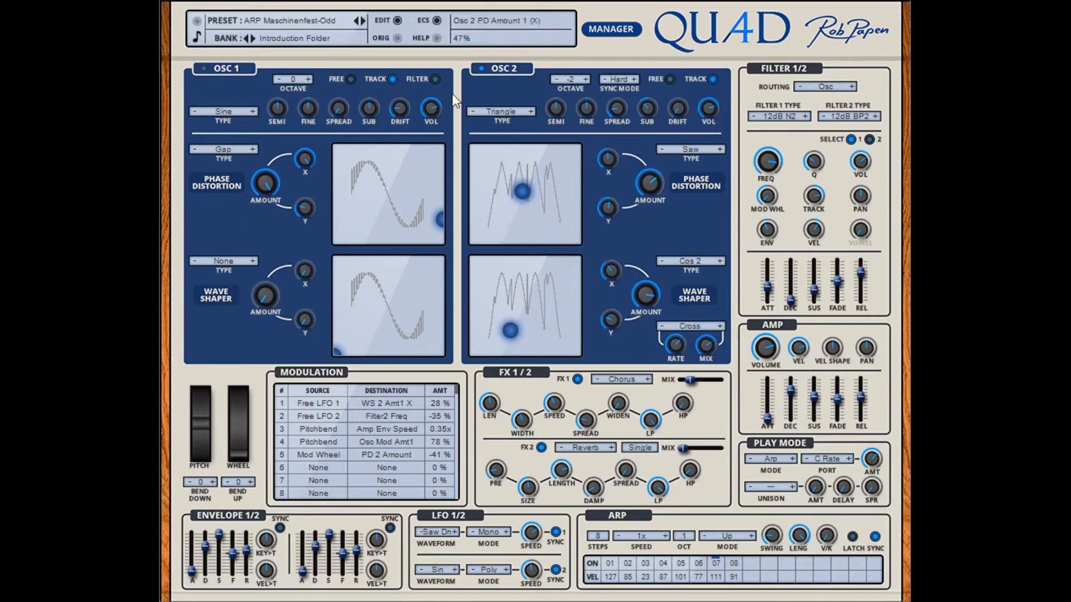
Step: Switch on Osc 1 and raise the amp volume slightly
left_click(208, 68)
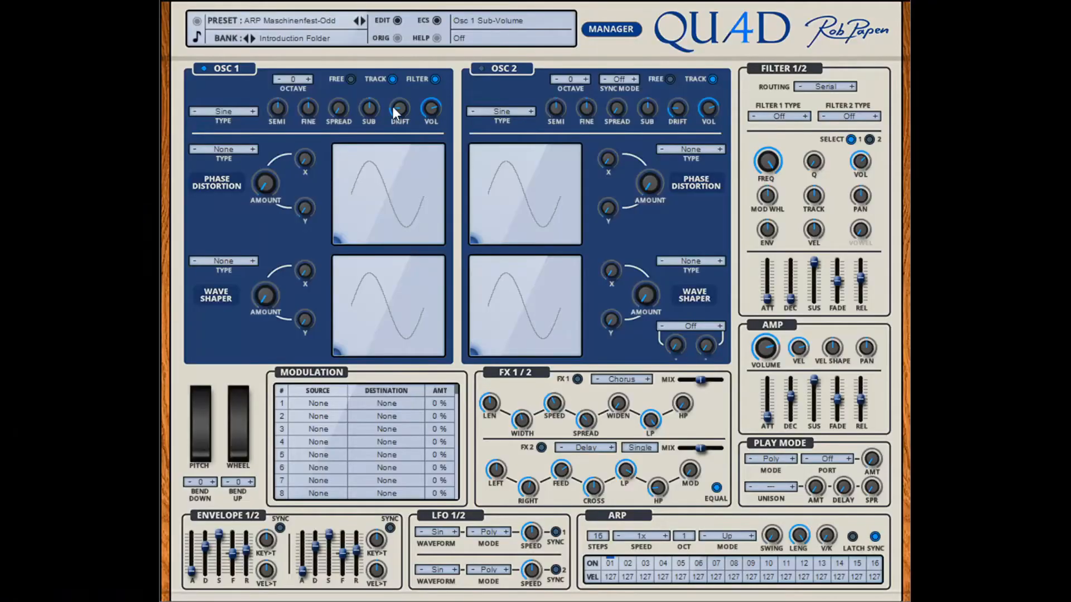
left_click_drag(770, 353, 767, 346)
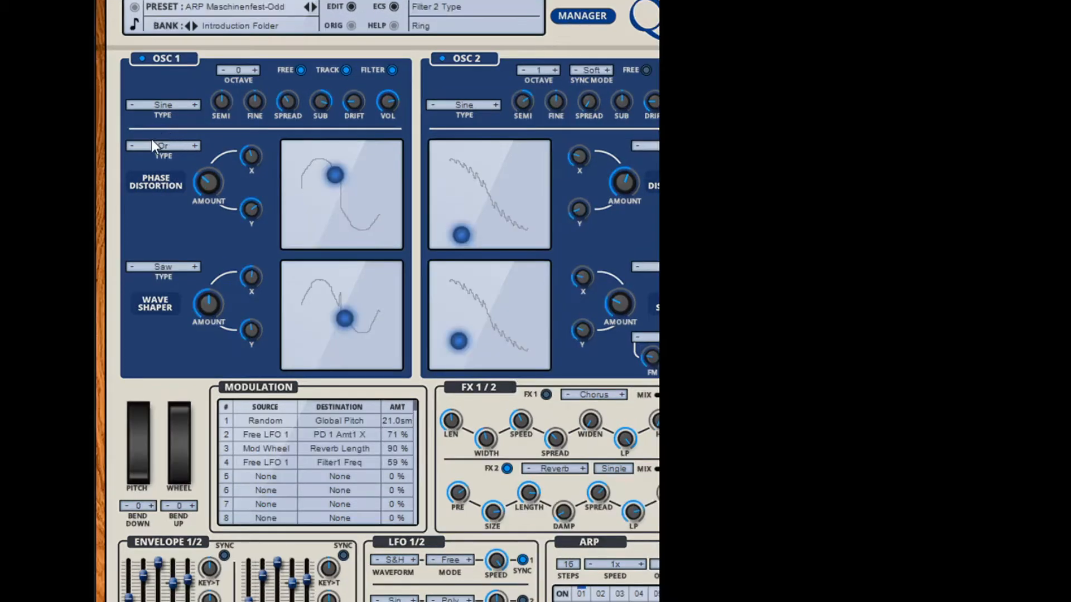
Step: Browse the Osc 1 waveform types, including the Additive and Spectral Waves groups, stepping on from Saw to SineRez
left_click(156, 104)
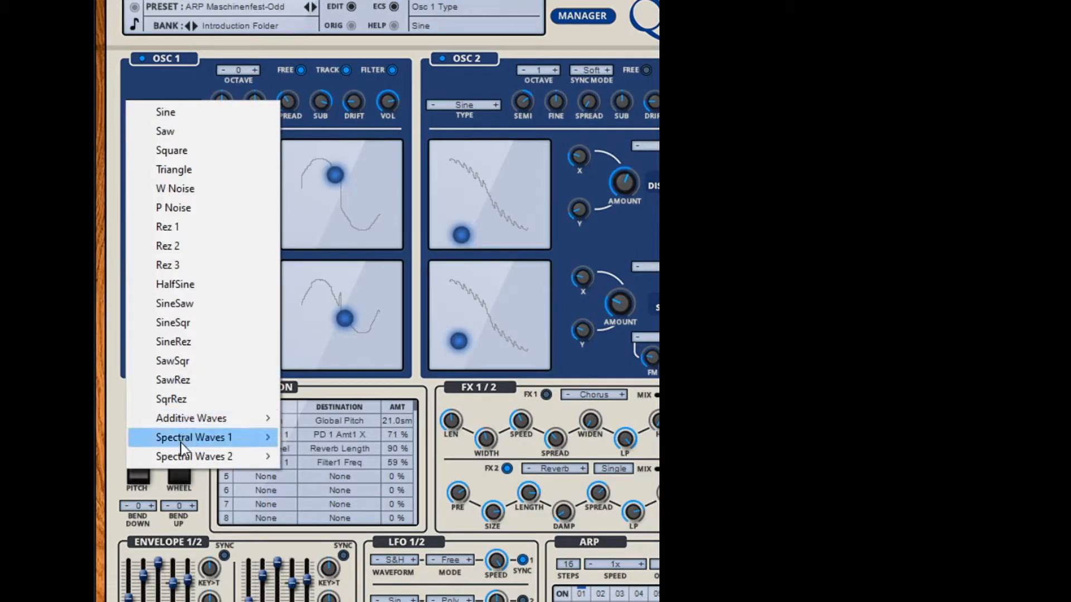
mouse_move(181, 442)
mouse_move(182, 423)
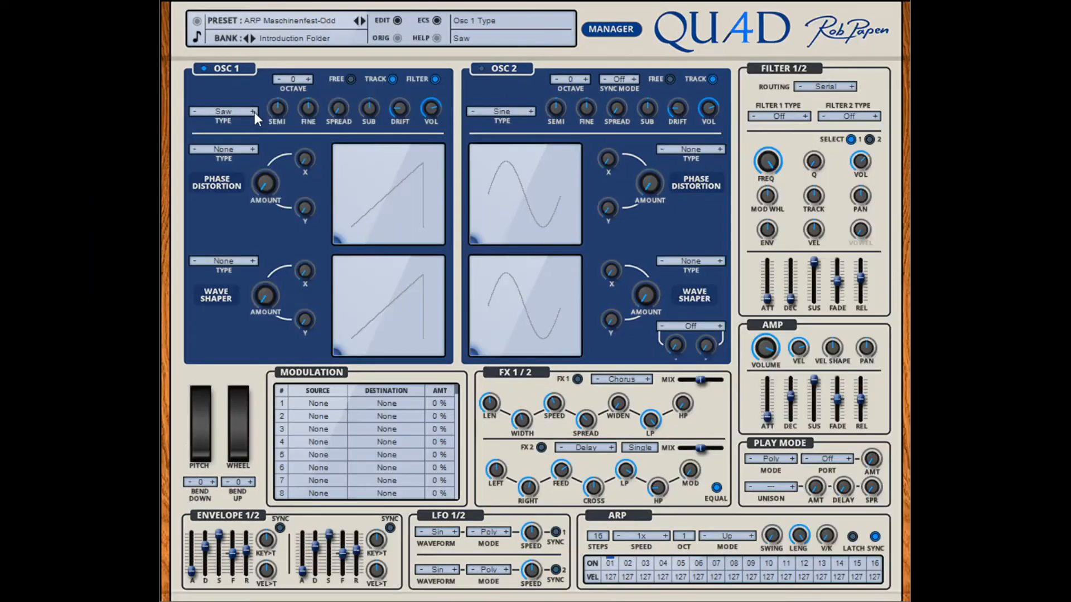
left_click(254, 112)
left_click(254, 112)
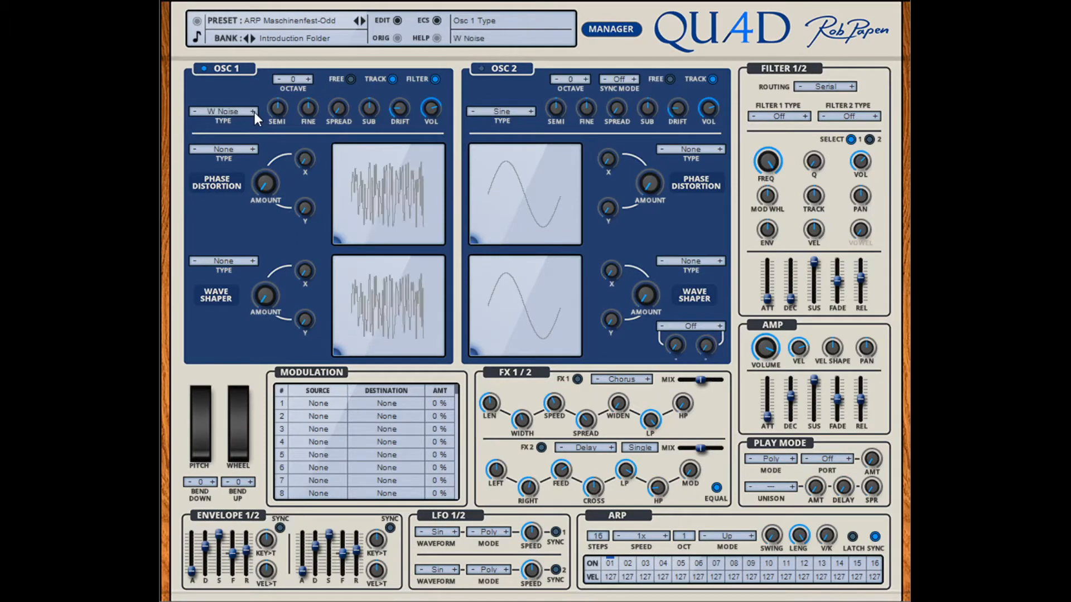
left_click(254, 112)
left_click(254, 112)
left_click(254, 112)
left_click(254, 110)
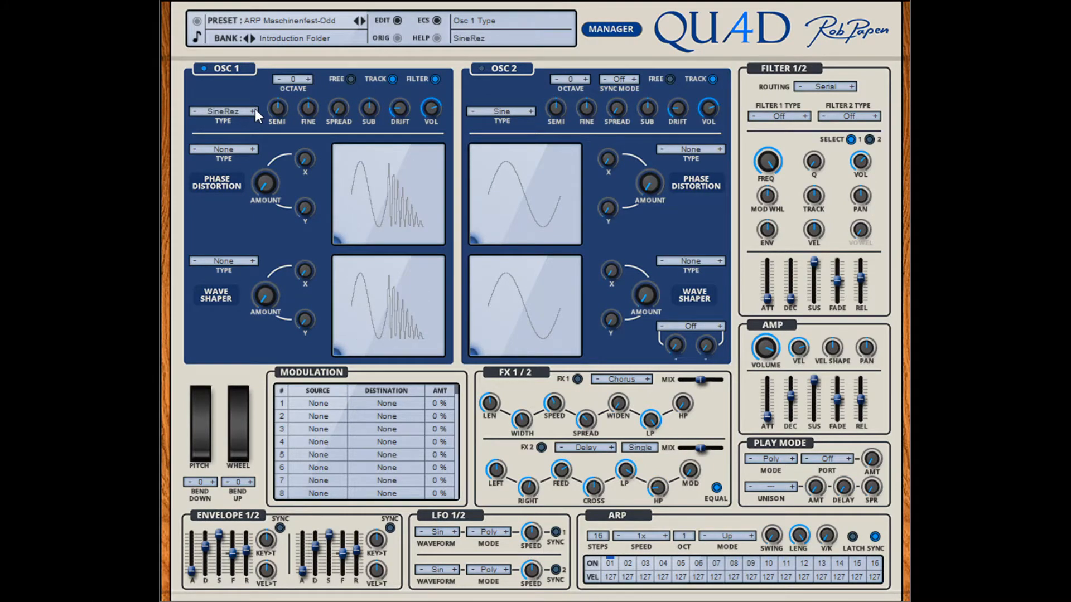
Step: Try Osc 1 an octave lower and return it to 0, then try its semi-tune and reset its fine-tune
left_click(279, 79)
left_click(305, 79)
left_click_drag(279, 107, 311, 116)
double_click(310, 105)
Step: Try the Osc 1 spread, sub, drift and volume amounts and toggle its filter routing
mouse_move(342, 109)
left_mouse_down()
mouse_move(338, 38)
mouse_move(340, 128)
left_mouse_up()
mouse_move(373, 110)
left_mouse_down()
mouse_move(368, 176)
mouse_move(370, 42)
mouse_move(372, 110)
left_mouse_up()
left_click_drag(403, 109, 403, 45)
left_click_drag(403, 86, 400, 107)
mouse_move(433, 108)
left_mouse_down()
mouse_move(430, 135)
mouse_move(430, 109)
left_mouse_up()
left_click(435, 79)
scroll(231, 116, "down", 1)
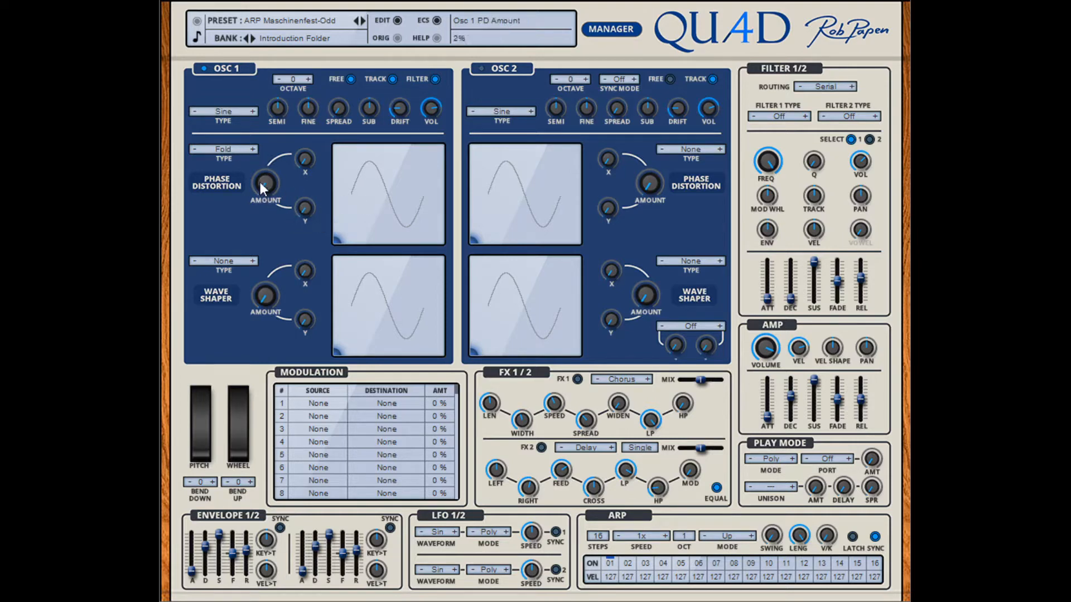
Step: Turn the Osc 1 phase distortion amount fully up and reshape the waveform with its XY point using the Fold and Fuzz types
left_click_drag(260, 181, 242, 85)
left_click_drag(336, 242, 377, 200)
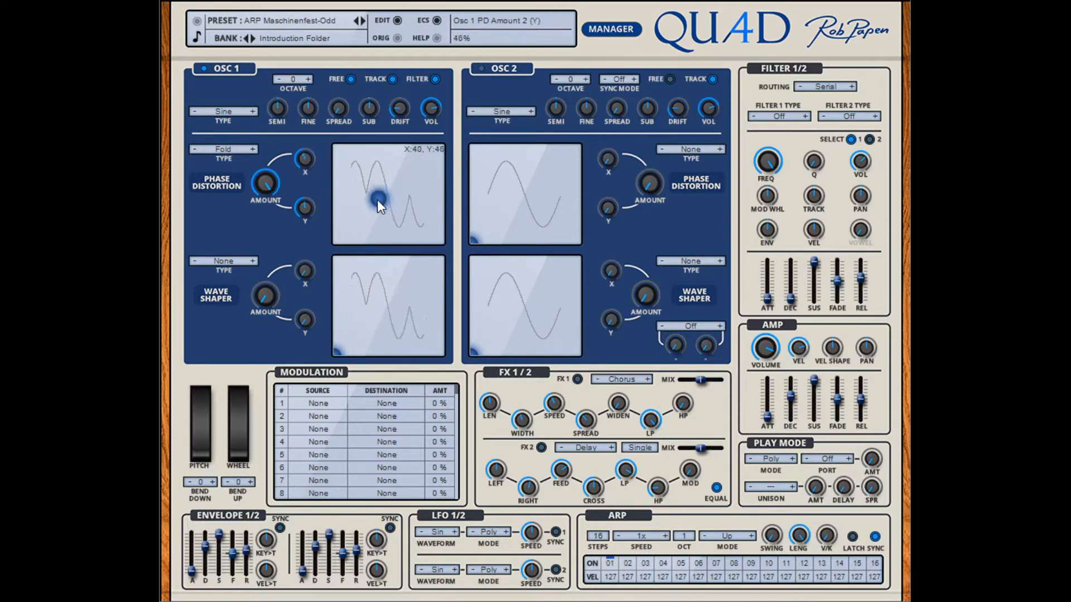
left_click(253, 150)
left_click_drag(366, 207, 401, 166)
Step: Step the Osc 1 phase distortion type on through Oct 1 to Or, placing its XY point to the right of the pad's centre
left_click(252, 149)
left_click(261, 150)
left_click(254, 148)
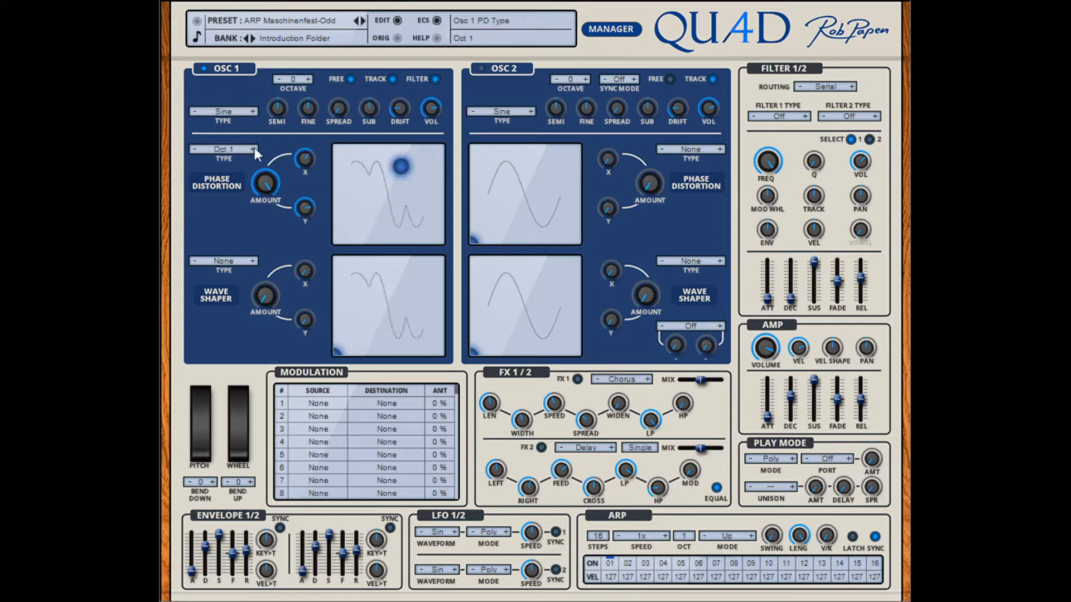
left_click(253, 149)
left_click(254, 149)
left_click_drag(406, 173, 410, 196)
left_click(254, 149)
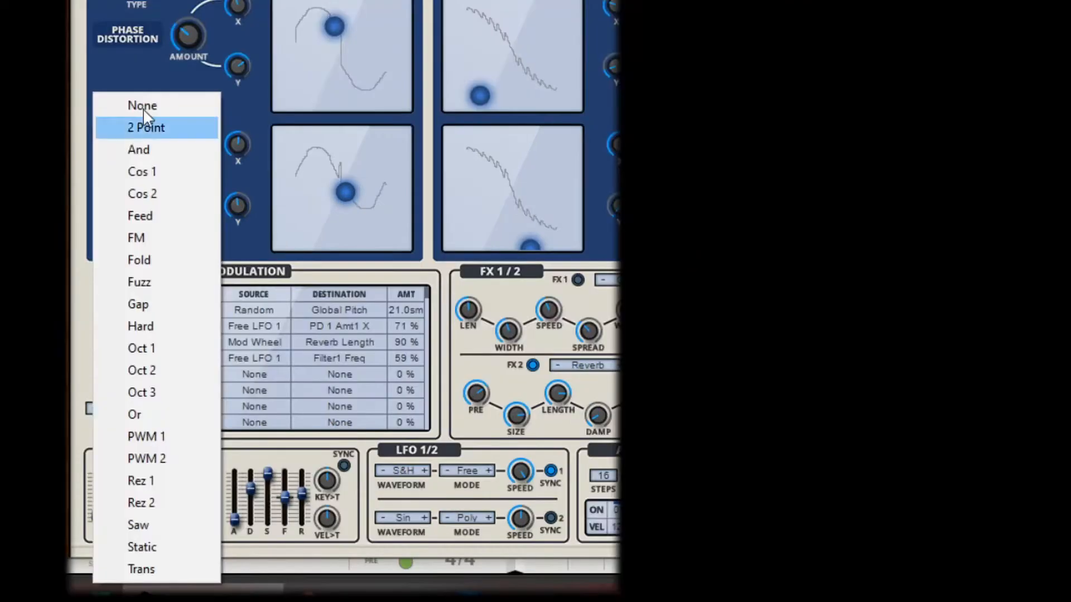
Step: Set the Osc 1 wave shaper type to Rez 1, its amount to 100%, and raise its Y amount
left_click(151, 76)
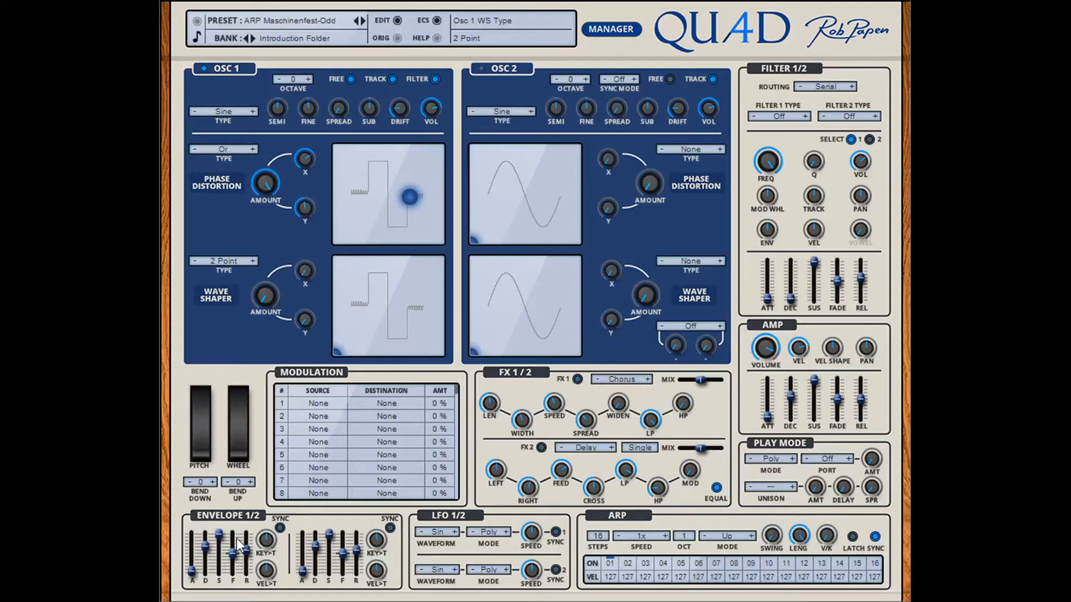
left_click(236, 537)
left_click_drag(272, 298, 280, 208)
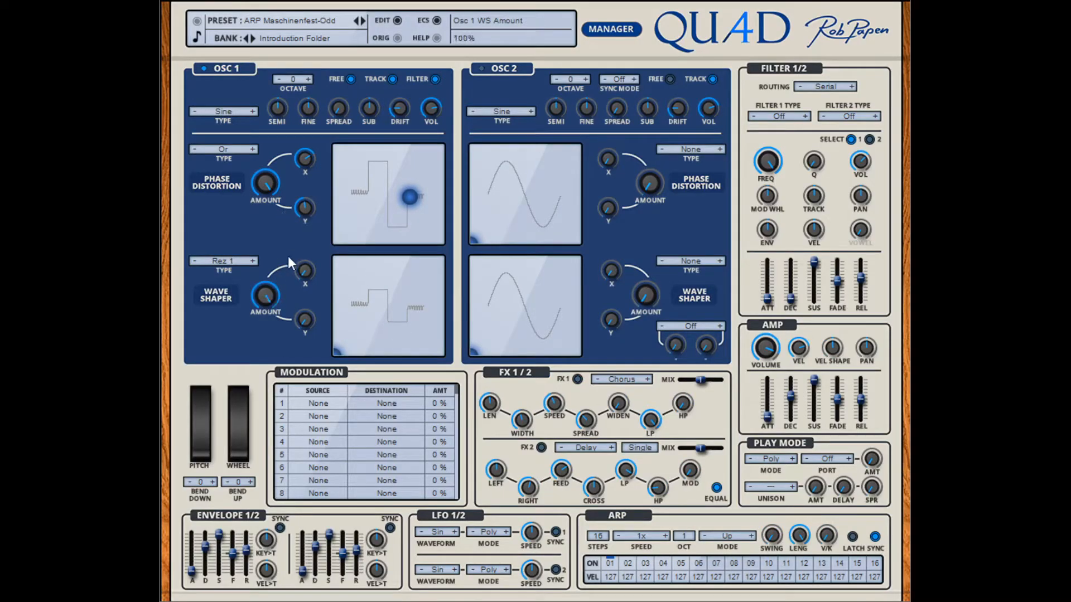
left_click_drag(308, 319, 311, 246)
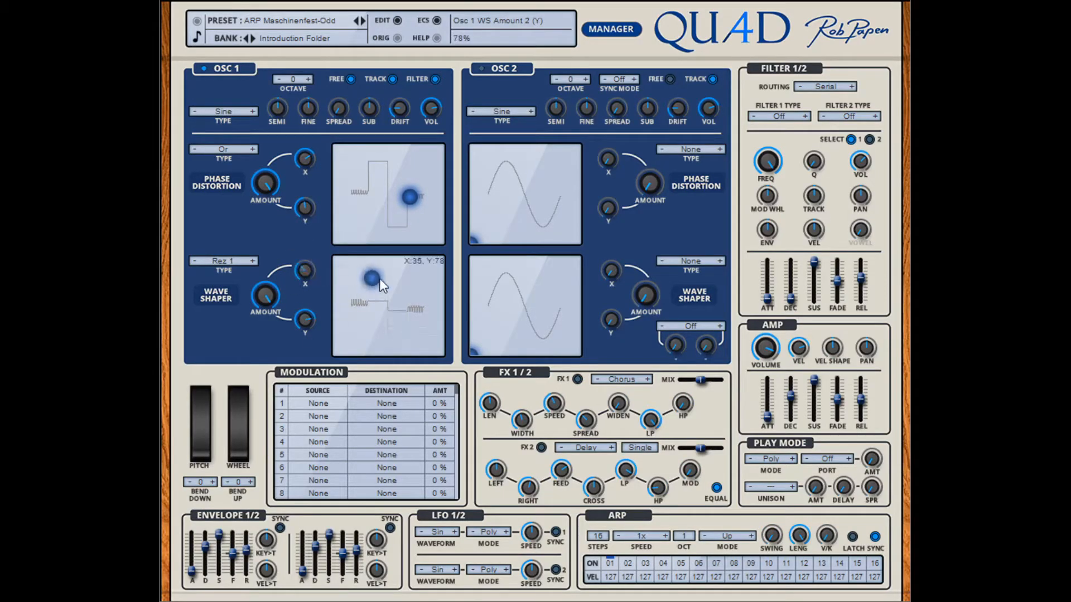
Step: Change the Osc 1 wave shaper type to Saw and place its XY point near the middle of the pad
mouse_move(379, 279)
left_mouse_down()
mouse_move(396, 272)
mouse_move(388, 333)
mouse_move(404, 290)
mouse_move(369, 260)
mouse_move(371, 283)
left_mouse_up()
left_click_drag(374, 321, 401, 309)
left_click(254, 261)
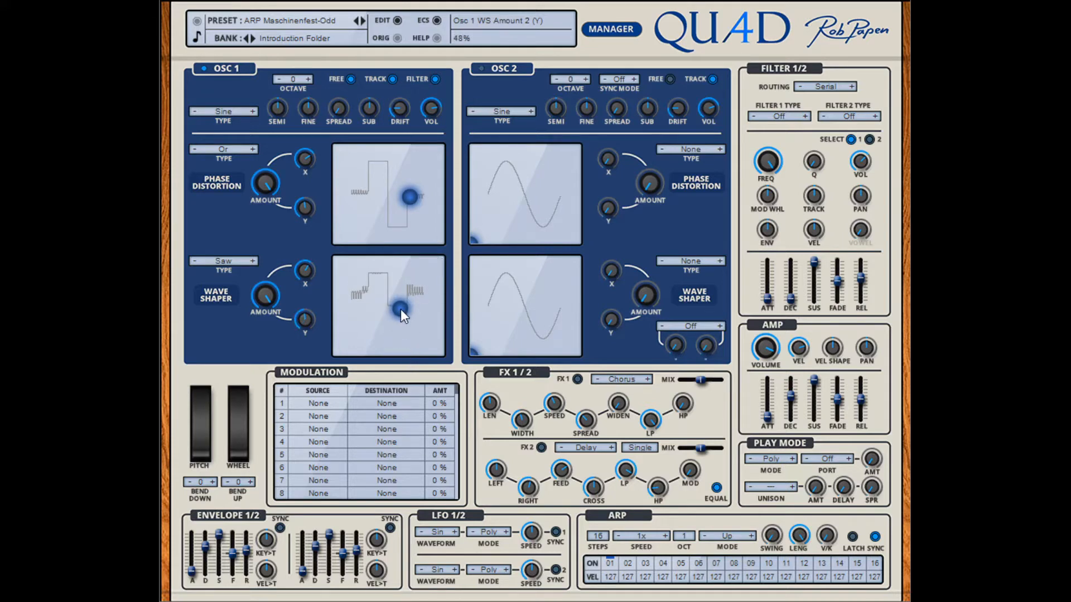
mouse_move(400, 309)
left_mouse_down()
mouse_move(381, 292)
mouse_move(364, 305)
mouse_move(391, 312)
mouse_move(373, 344)
mouse_move(357, 324)
mouse_move(383, 303)
left_mouse_up()
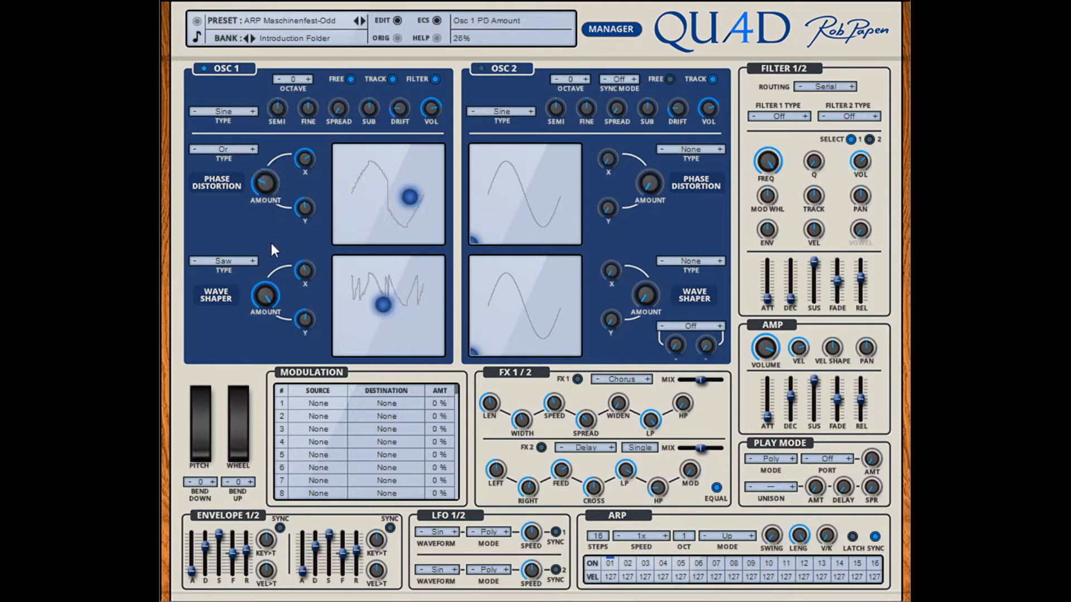
Step: Rebalance the Osc 1 wave shaper amount, then shift the phase distortion point lower left and the wave shaper point right
left_click_drag(271, 338, 271, 351)
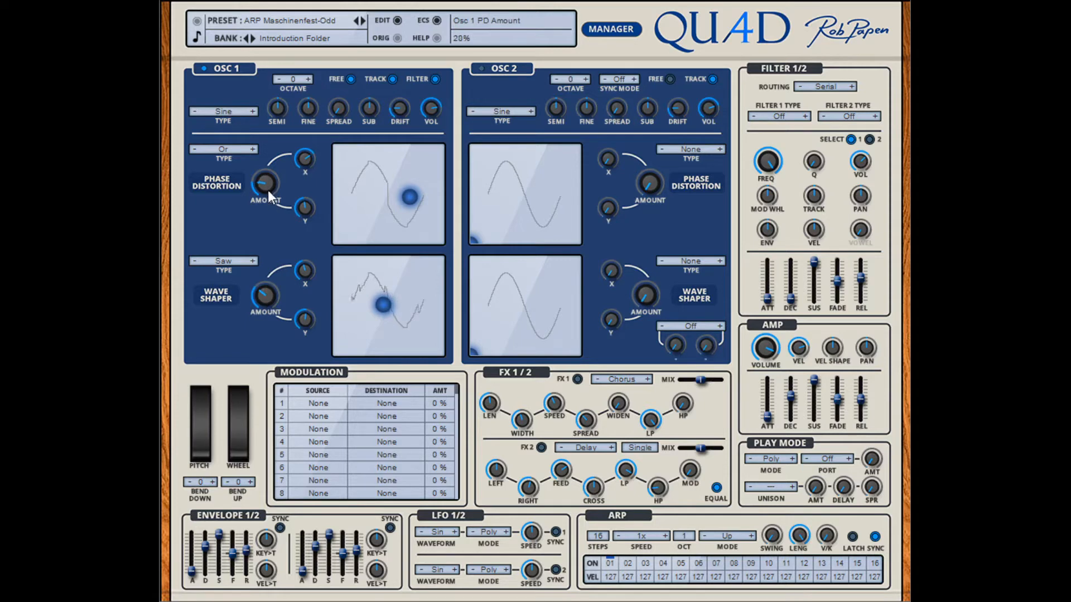
left_click_drag(273, 295, 282, 272)
left_click_drag(411, 199, 374, 210)
left_click_drag(383, 305, 416, 306)
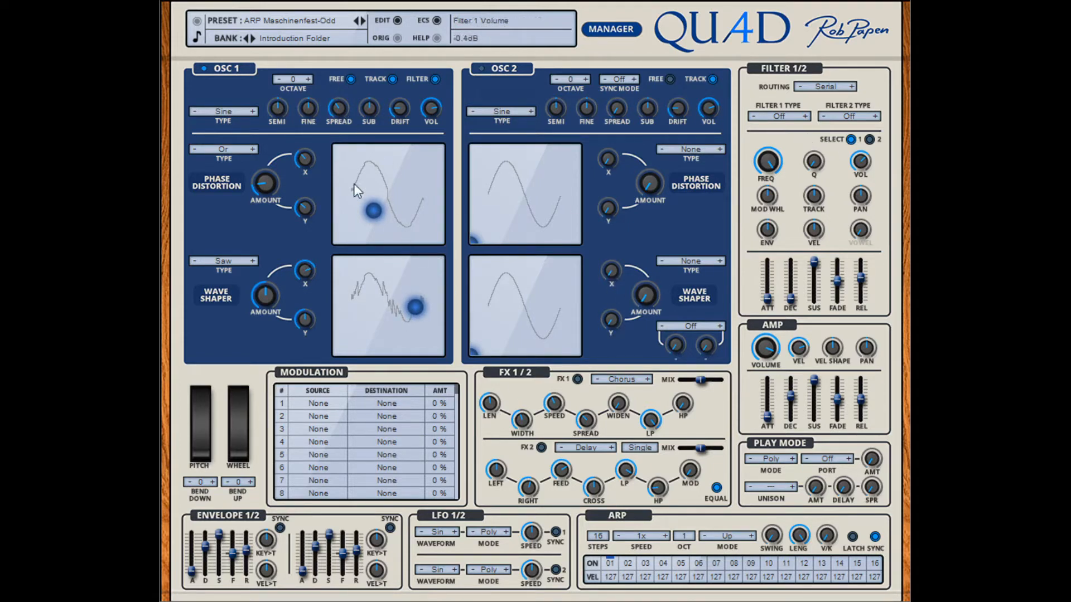
Step: Switch on Osc 2 and move its phase distortion and wave shaper points up from the pad corners
left_click(480, 68)
left_click_drag(474, 239, 504, 188)
left_click_drag(474, 351, 509, 299)
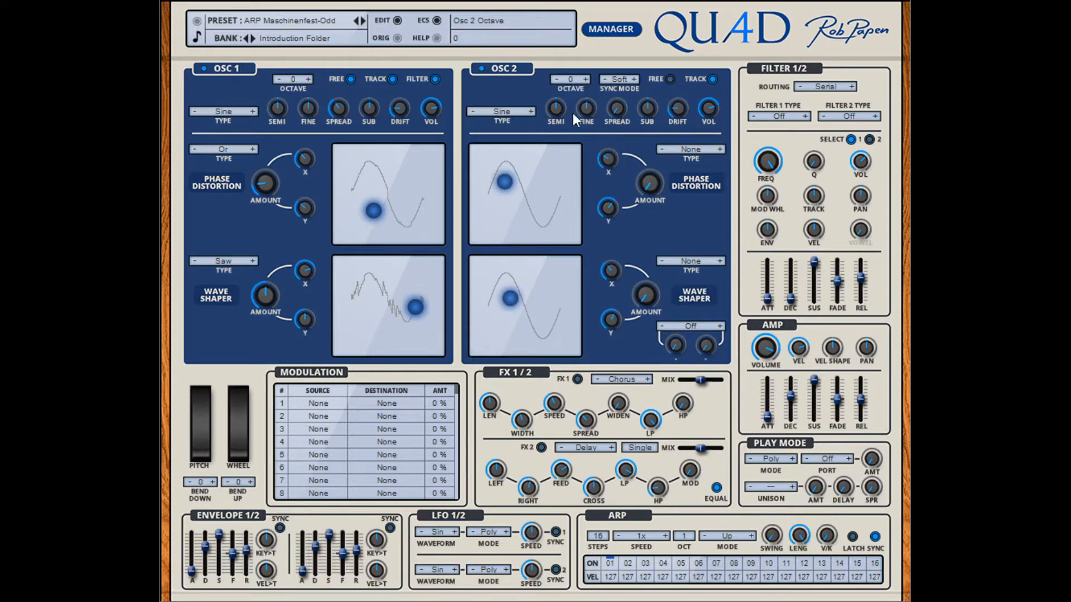
Step: Set the Osc 2 octave to 2 while sweeping its semi-tune, and raise the Osc 1 sub volume
mouse_move(558, 110)
left_mouse_down()
mouse_move(555, 128)
mouse_move(561, 82)
mouse_move(559, 126)
mouse_move(558, 103)
left_mouse_up()
left_click(585, 80)
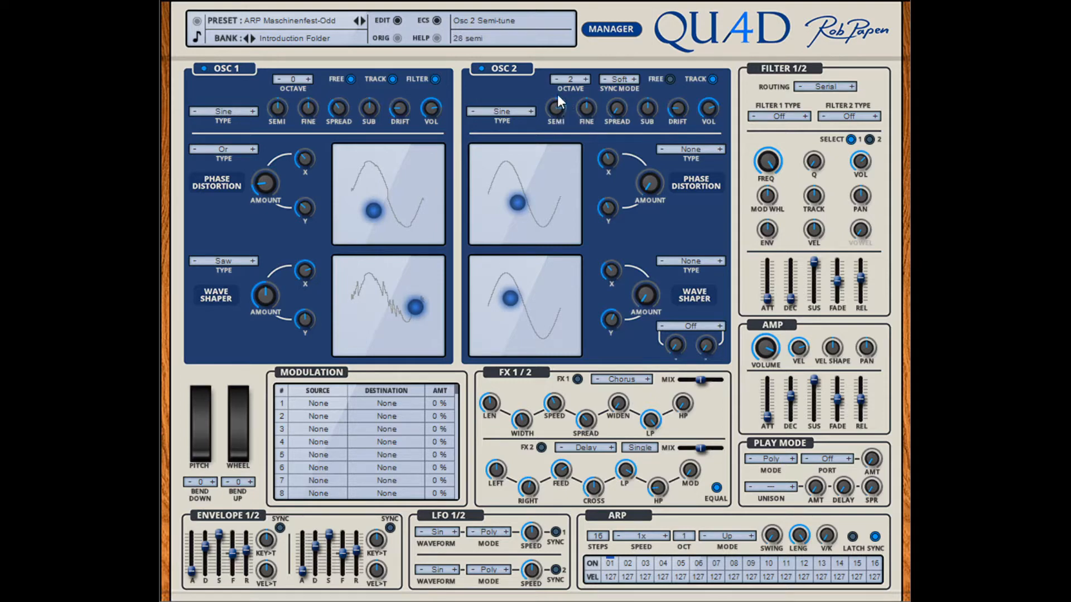
left_click_drag(557, 95, 557, 105)
mouse_move(558, 108)
left_mouse_down()
mouse_move(560, 122)
mouse_move(558, 108)
left_mouse_up()
left_click_drag(618, 63, 610, 126)
left_click_drag(369, 112, 368, 96)
Step: Set the Osc 2 phase distortion type to And and its wave shaper type to Fuzz
left_click(691, 147)
left_click(695, 198)
left_click(696, 259)
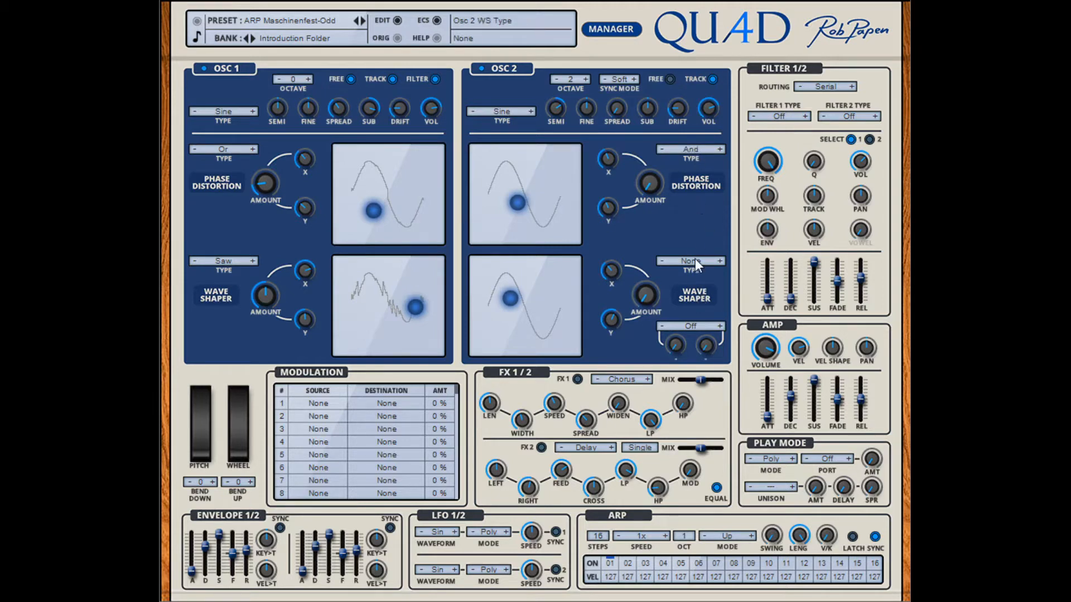
left_click(697, 383)
Step: Raise the Osc 2 phase distortion amount, bring its wave shaper amount up to about 45%, and adjust their X and Y amounts
left_click_drag(644, 184, 607, 143)
left_click_drag(606, 216, 607, 201)
left_click_drag(609, 265, 609, 247)
left_click_drag(646, 302, 647, 262)
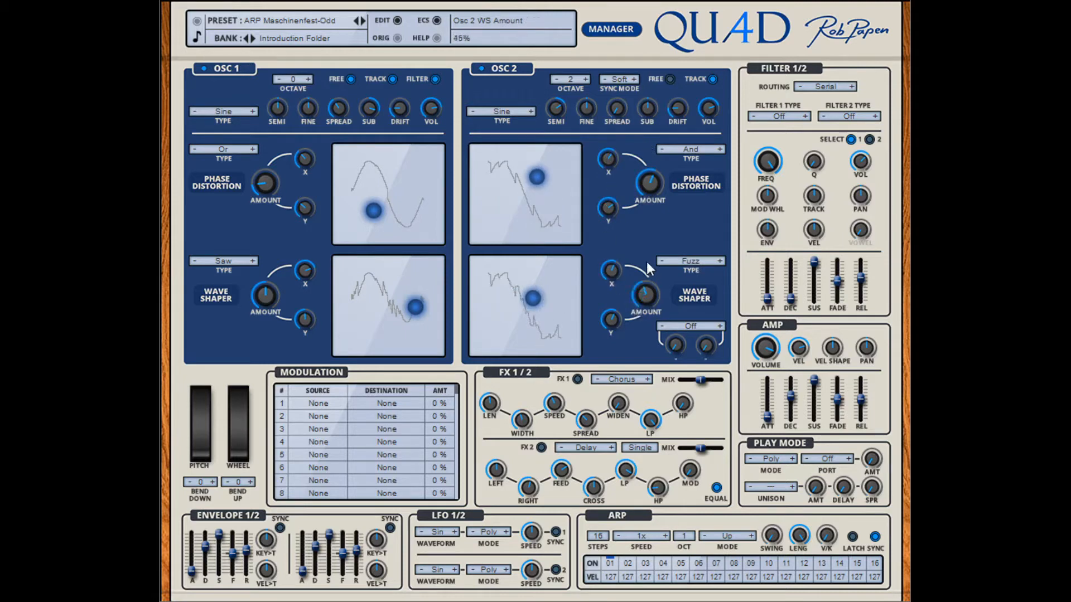
left_click_drag(614, 324, 614, 315)
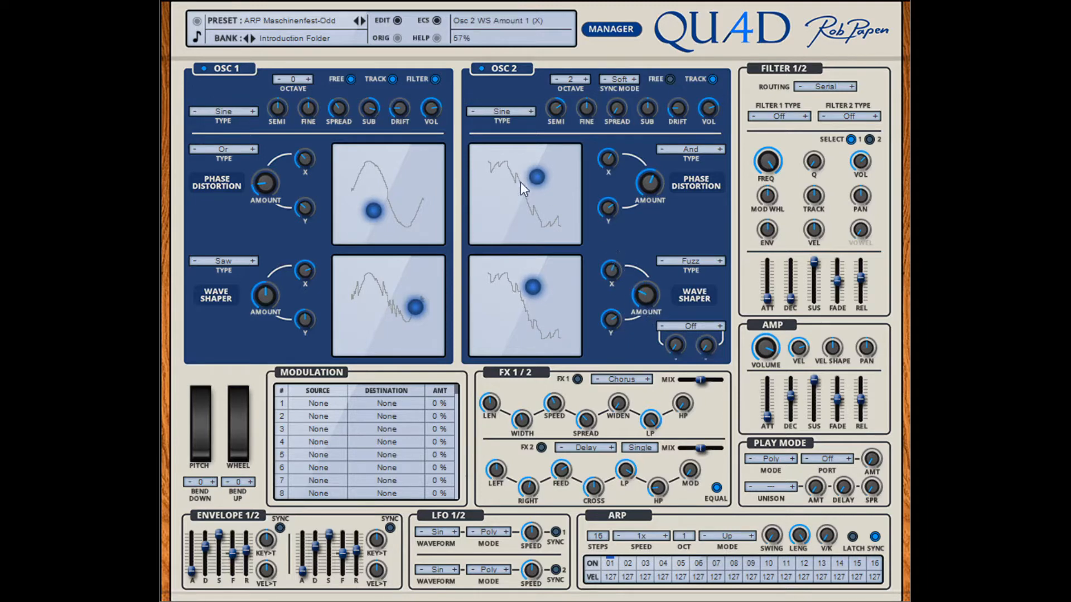
Step: Move the Osc 2 phase distortion and wave shaper points down and to the left, and set its octave to 1
mouse_move(521, 182)
left_mouse_down()
mouse_move(512, 207)
mouse_move(504, 196)
left_mouse_up()
left_click_drag(533, 286, 508, 304)
mouse_move(509, 197)
left_mouse_down()
mouse_move(511, 183)
mouse_move(518, 198)
left_mouse_up()
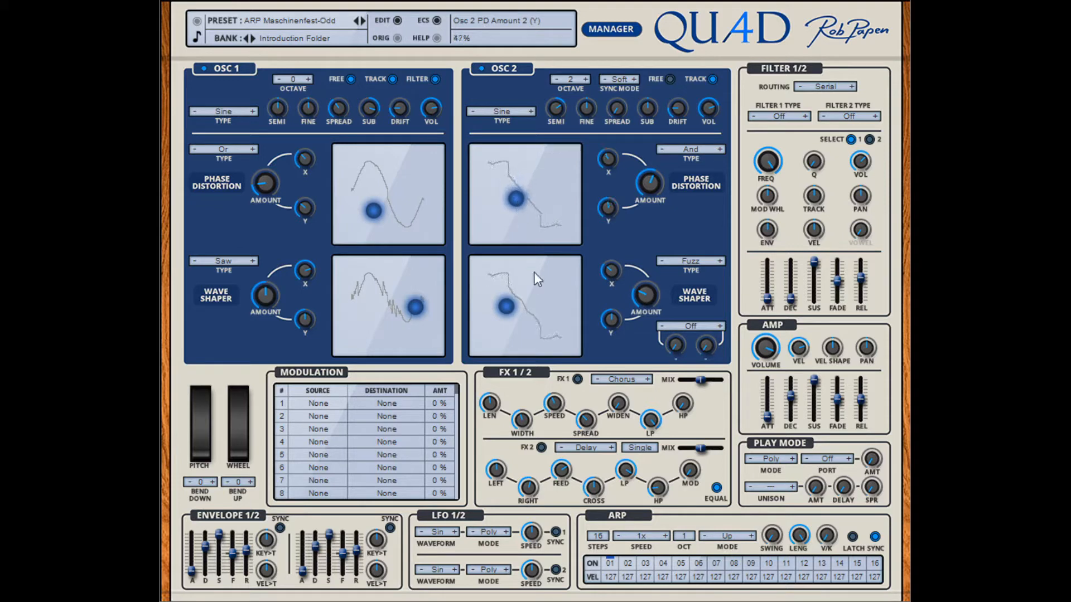
left_click(557, 79)
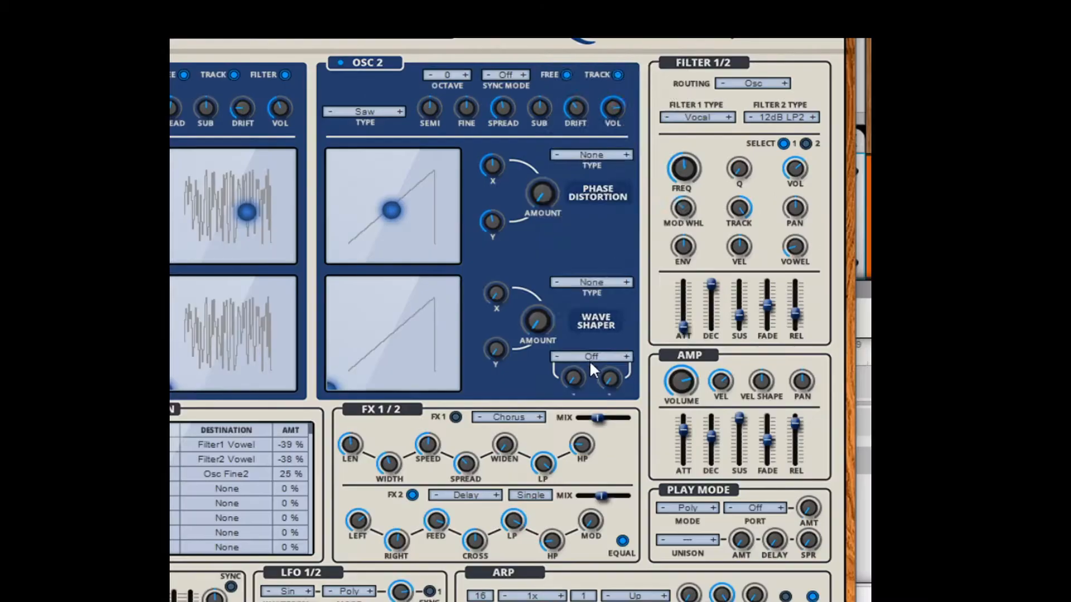
Step: Set the Osc 2 modulation type to Ring and adjust its AMT and RECT amounts
left_click(690, 328)
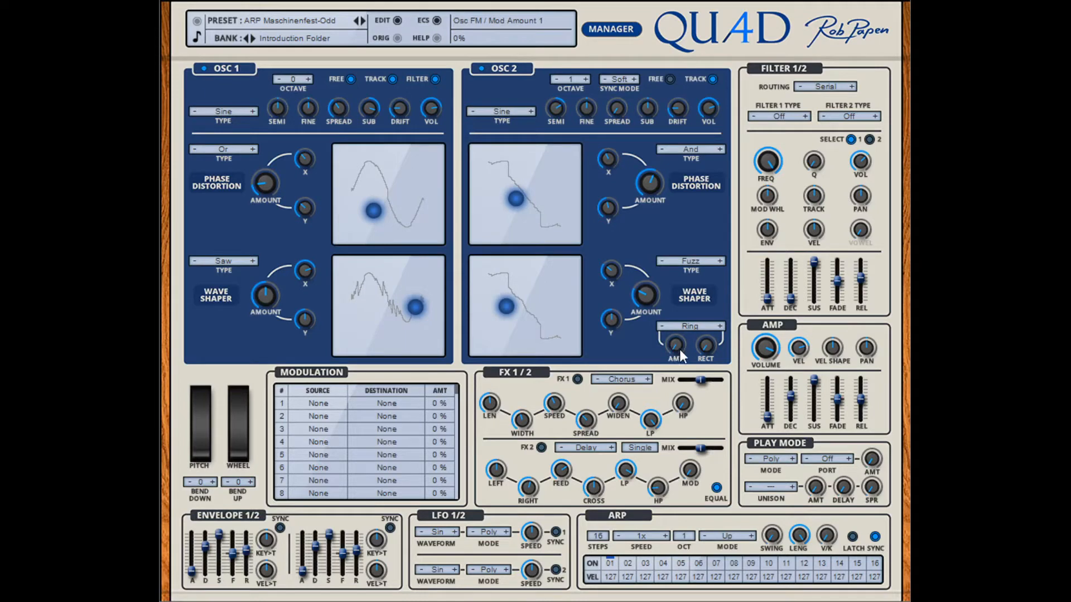
left_click_drag(680, 351, 677, 302)
left_click_drag(705, 342, 704, 309)
left_click_drag(674, 346, 701, 327)
left_click_drag(678, 336, 681, 343)
Step: Try other Osc 2 modulation types with different amounts and settle on FM2
left_click(721, 327)
left_click_drag(676, 350, 702, 347)
left_click(719, 326)
left_click_drag(677, 347, 679, 336)
left_click(662, 327)
left_click_drag(712, 352, 714, 360)
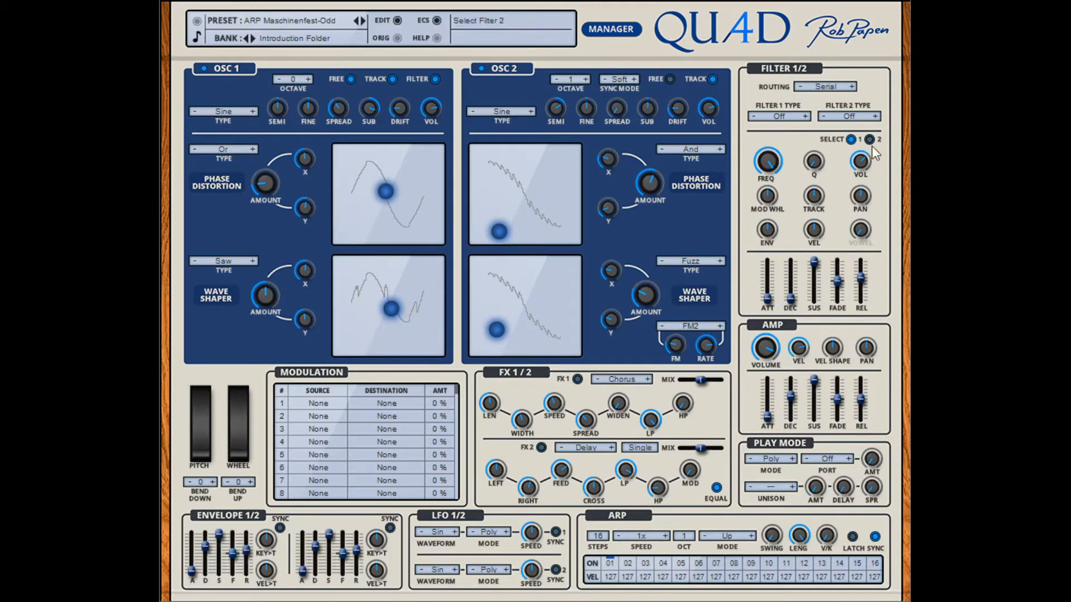
Step: Set the filter routing to Osc and the Filter 1 type to 6dB LP
left_click(832, 109)
left_click(835, 88)
left_click(836, 128)
left_click(801, 2)
left_click(769, 118)
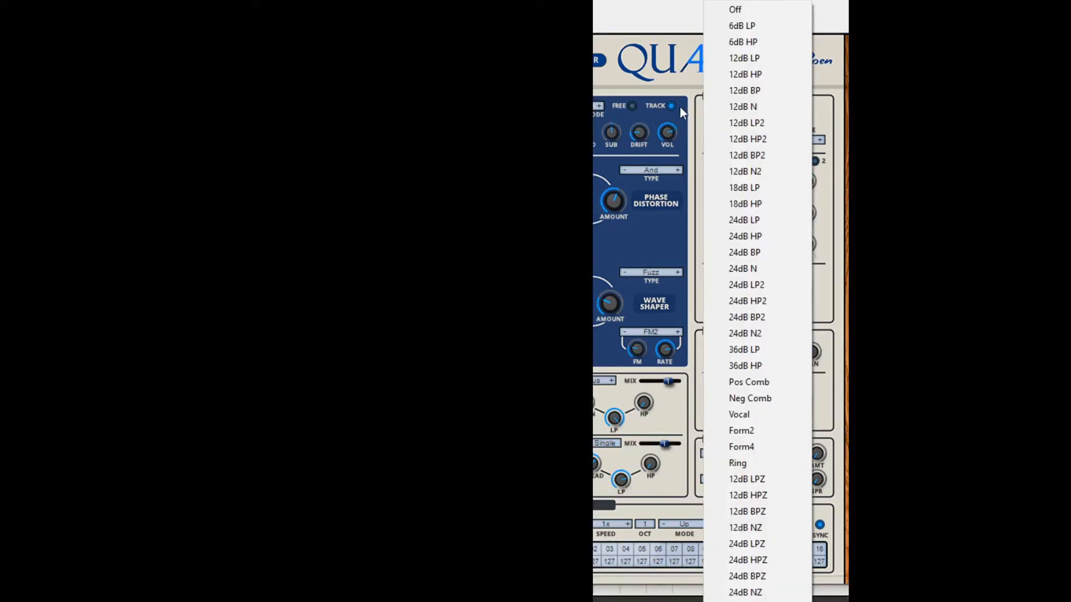
left_click(741, 26)
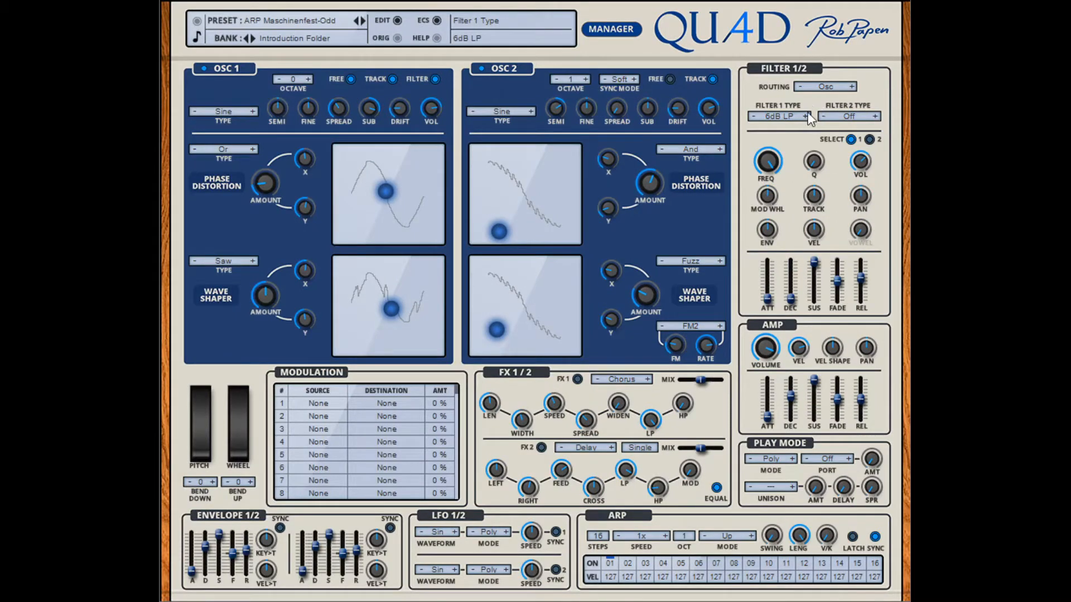
Step: Set the filter routing to Serial and adjust Filter 1's frequency, Q and volume
left_click(827, 89)
left_click_drag(813, 163, 813, 113)
left_click_drag(862, 166, 862, 161)
left_click_drag(859, 168, 859, 167)
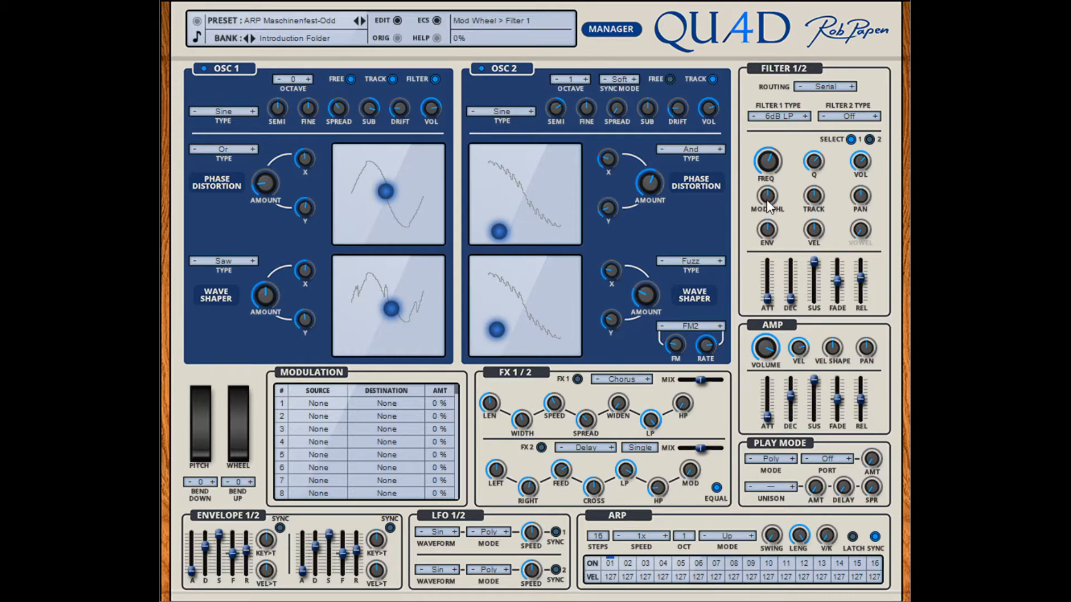
Step: Raise Filter 1's mod wheel and key tracking amounts, and try its pan before resetting it to centre
left_click_drag(767, 202, 771, 178)
left_click_drag(237, 441, 233, 400)
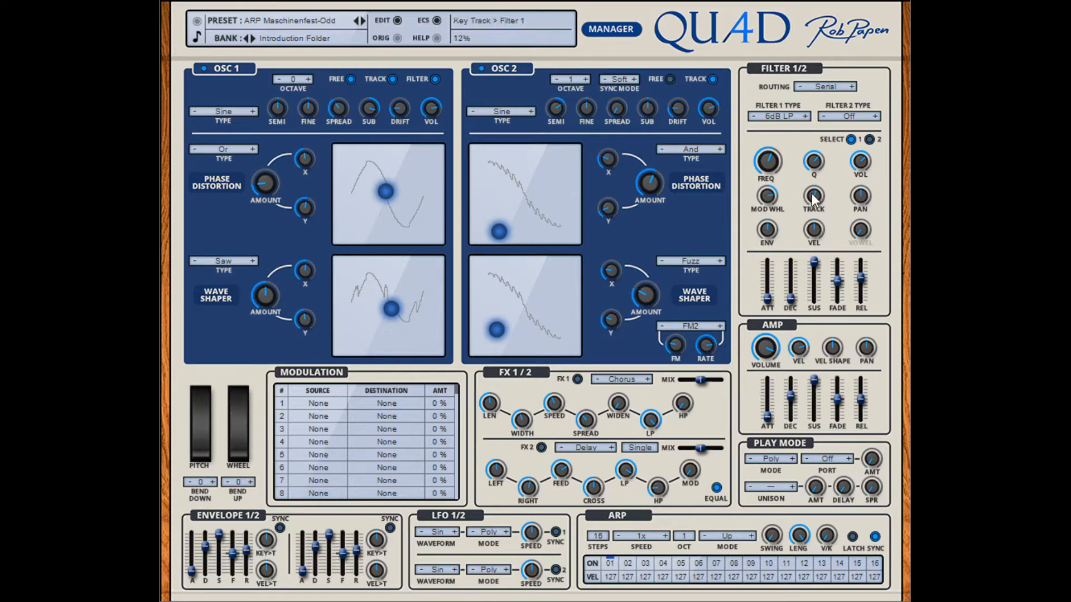
left_click_drag(813, 193, 812, 183)
mouse_move(862, 194)
left_mouse_down()
mouse_move(861, 239)
mouse_move(861, 167)
mouse_move(858, 191)
left_mouse_up()
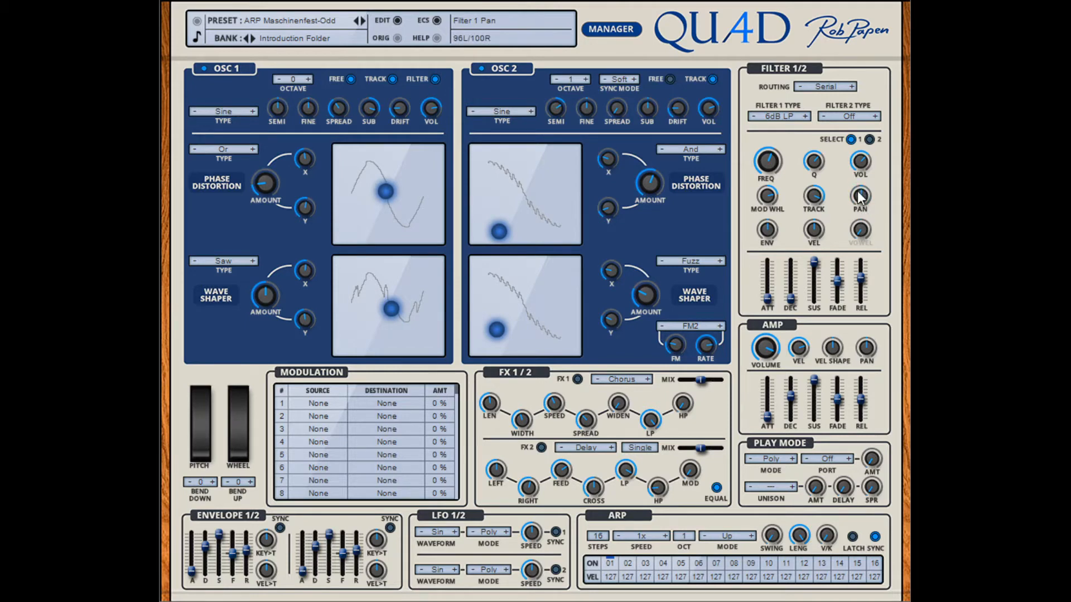
double_click(862, 197)
Step: View Filter 2's settings, return to Filter 1, and shape its envelope with a longer decay, lower sustain and more envelope amount
left_click(869, 139)
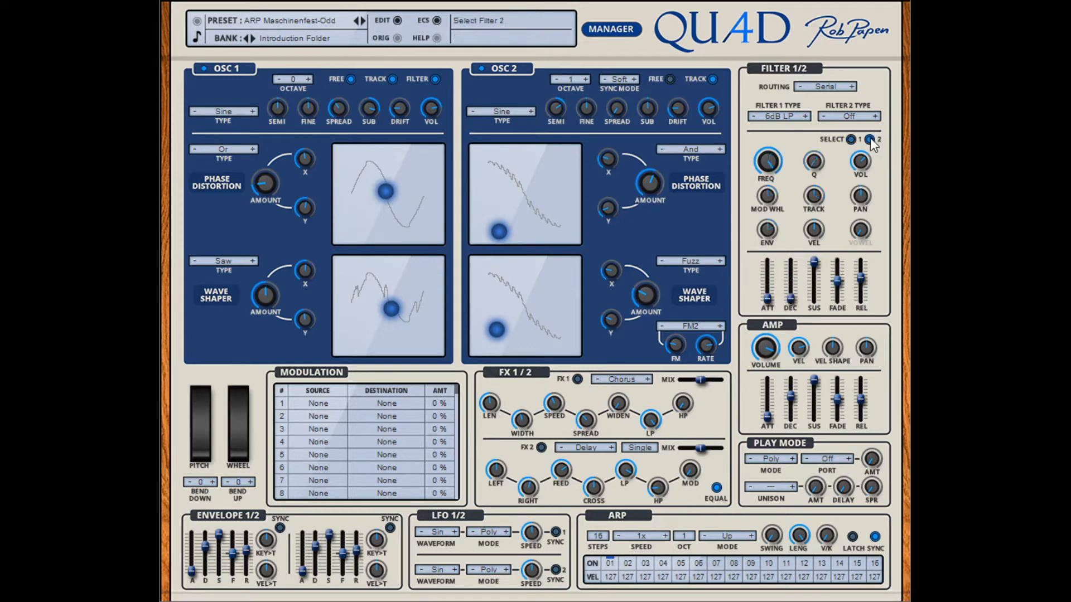
left_click(851, 140)
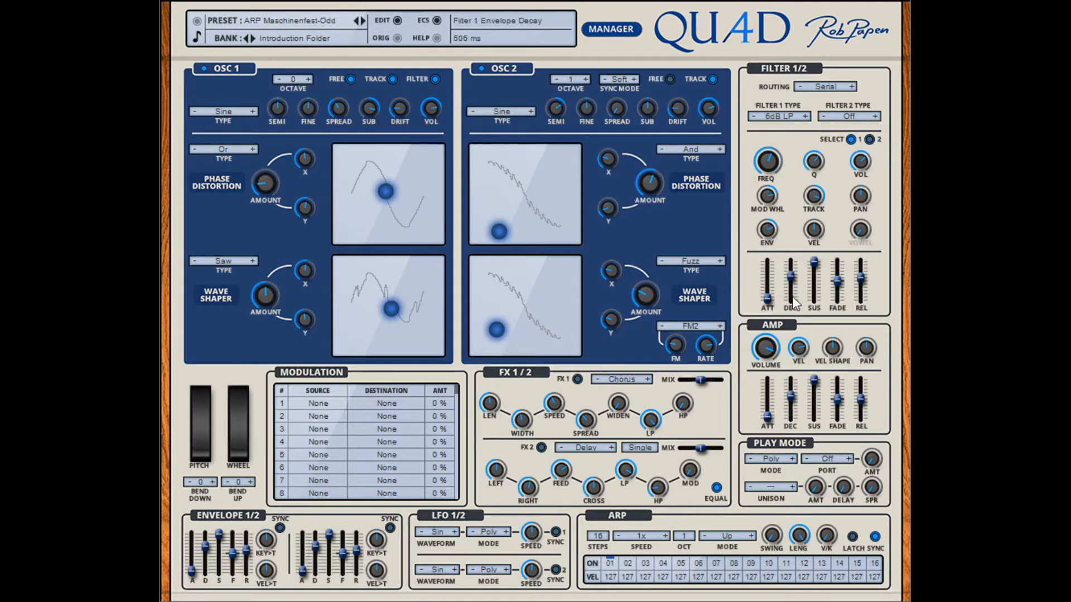
left_click_drag(770, 292, 814, 291)
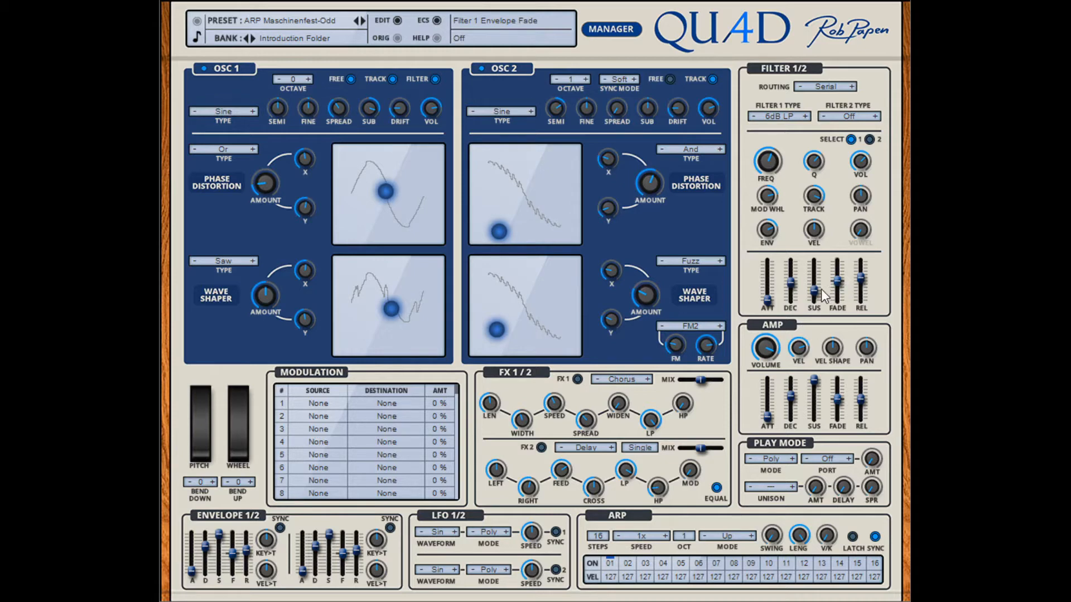
left_click_drag(815, 292, 861, 274)
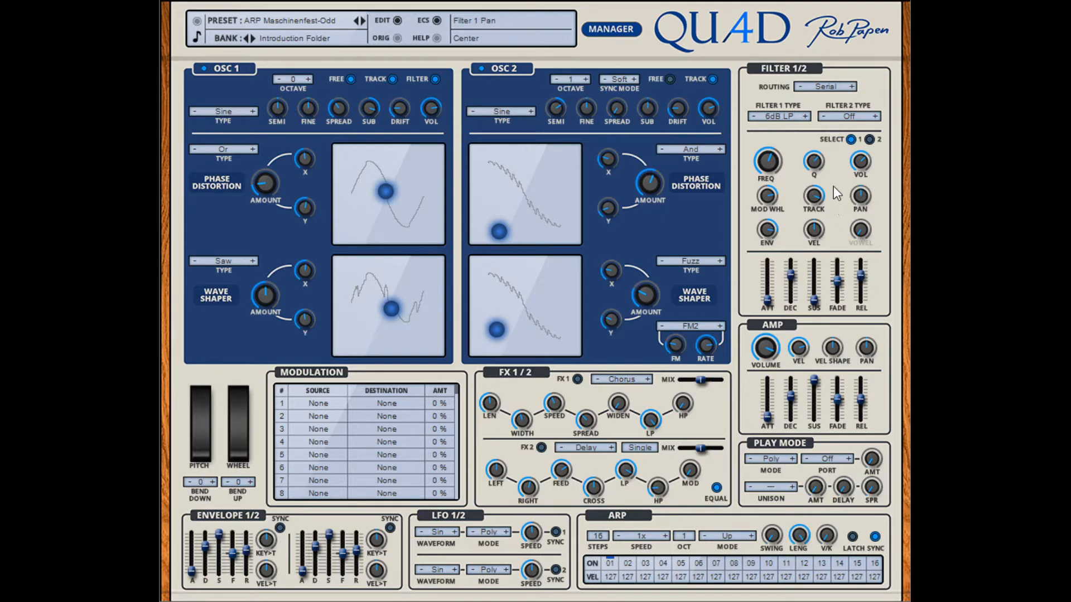
Step: Audition Filter 1 types from 6dB HP onward while varying the filter frequency and mod wheel
left_click(806, 116)
mouse_move(767, 160)
left_mouse_down()
mouse_move(769, 184)
mouse_move(769, 154)
mouse_move(773, 174)
left_mouse_up()
left_click(806, 116)
left_click(806, 117)
left_click(805, 117)
left_click(805, 118)
left_click(804, 118)
left_click_drag(770, 162, 775, 130)
mouse_move(233, 461)
left_mouse_down()
mouse_move(247, 375)
mouse_move(240, 467)
left_mouse_up()
Step: Continue through the Filter 1 types to Form2, adjusting its vowel amount and frequency
left_click(806, 116)
left_click(805, 116)
left_click(794, 379)
left_click_drag(769, 163, 767, 187)
scroll(815, 162, "up", 5)
left_click(806, 116)
left_click_drag(776, 158, 773, 122)
left_click(805, 116)
mouse_move(864, 210)
left_mouse_down()
mouse_move(864, 135)
mouse_move(859, 224)
mouse_move(863, 206)
left_mouse_up()
left_click_drag(862, 167, 772, 193)
Step: Lower Filter 1's frequency and advance its type to 12dB HPZ, trying the types in between
left_click_drag(771, 166, 768, 176)
left_click(805, 116)
mouse_move(772, 163)
left_mouse_down()
mouse_move(771, 178)
mouse_move(774, 146)
mouse_move(768, 196)
mouse_move(772, 183)
left_mouse_up()
left_click(805, 116)
left_click(804, 116)
Step: Set the Filter 1 type to 24dB LPZ and adjust its frequency, envelope amount and decay
left_click(808, 118)
left_click(806, 118)
left_click(805, 116)
mouse_move(773, 157)
left_mouse_down()
mouse_move(770, 186)
mouse_move(773, 156)
left_mouse_up()
left_click(806, 559)
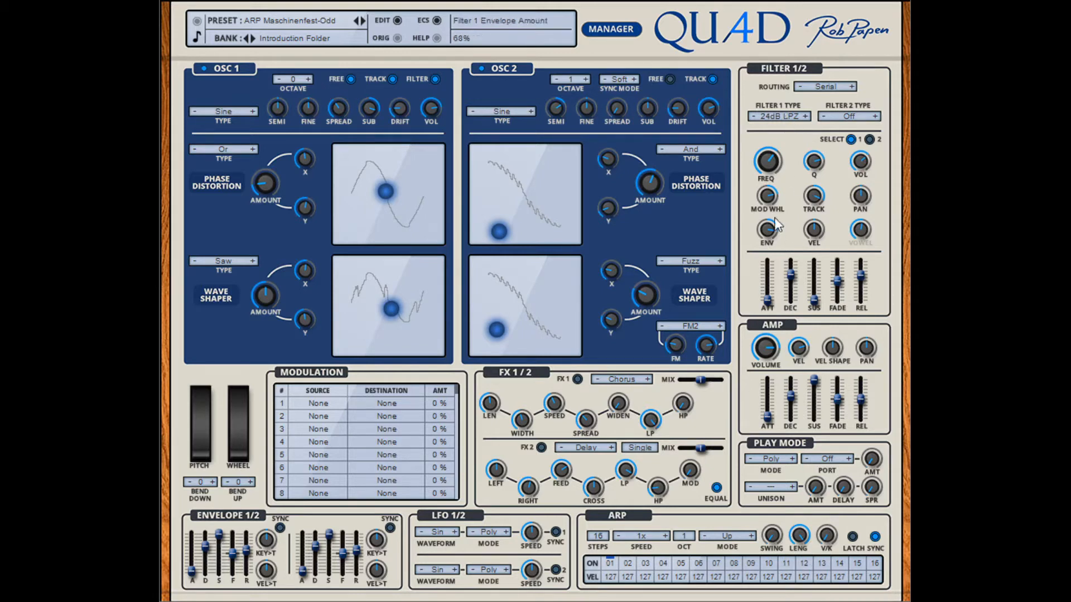
left_click_drag(768, 161, 768, 176)
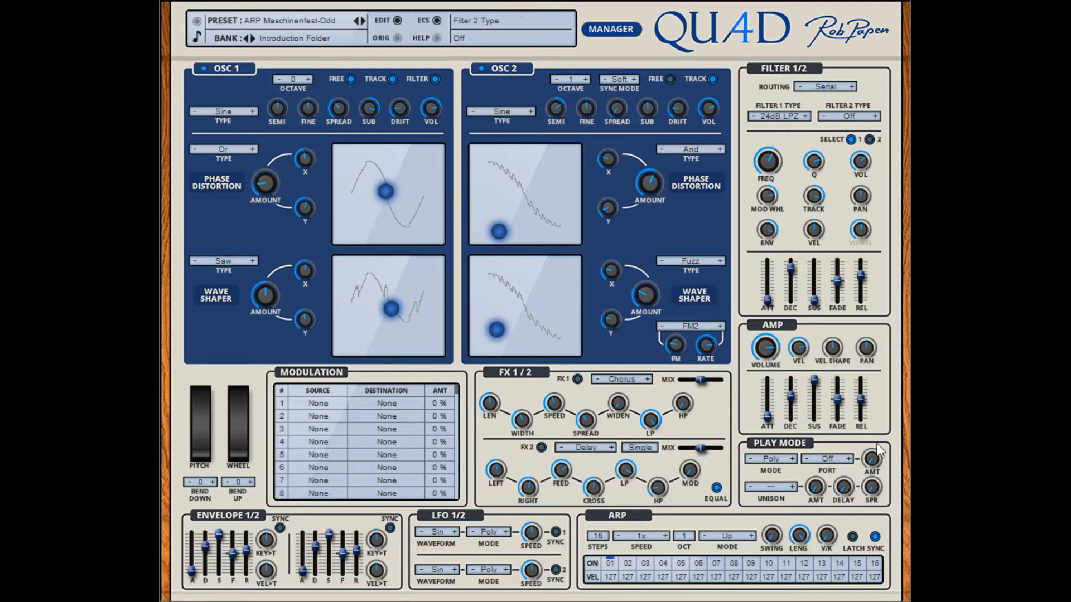
Step: Set the Filter 2 type to Ring and lower its frequency
left_click(859, 466)
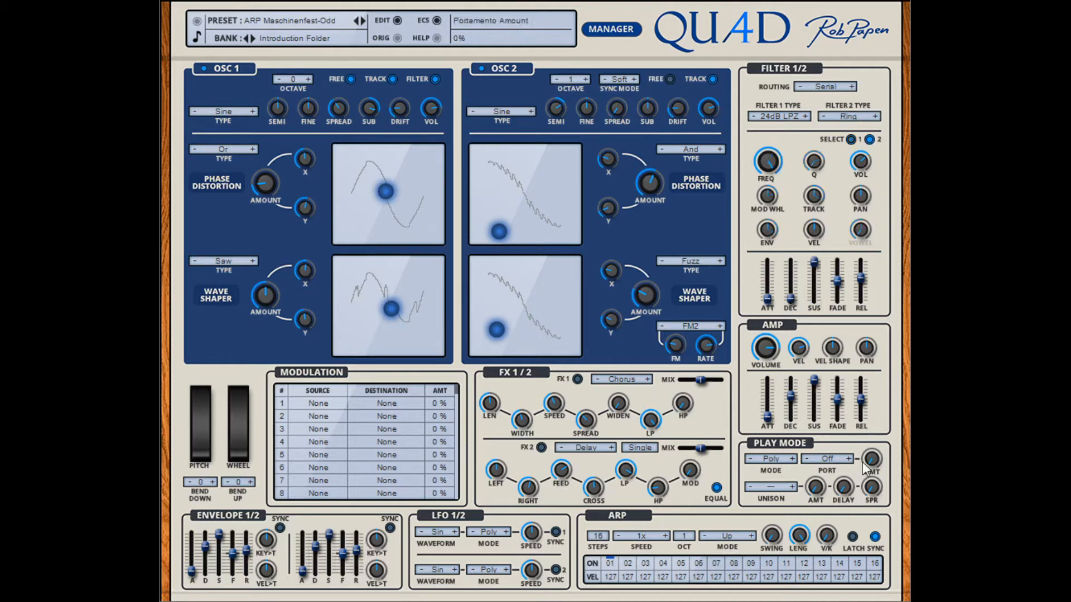
left_click_drag(770, 160, 770, 229)
left_click_drag(774, 170, 774, 195)
Step: Adjust Filter 1's pan and set Filter 2's to 50L/100R under Parallel routing, and switch the routing to Osc
left_click(850, 87)
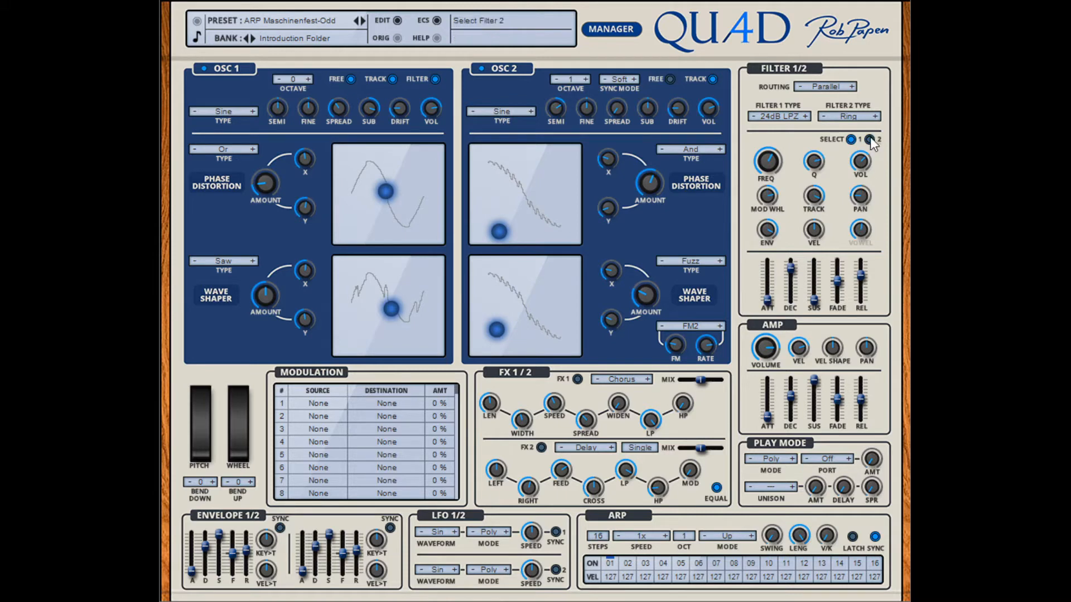
left_click_drag(862, 206, 864, 201)
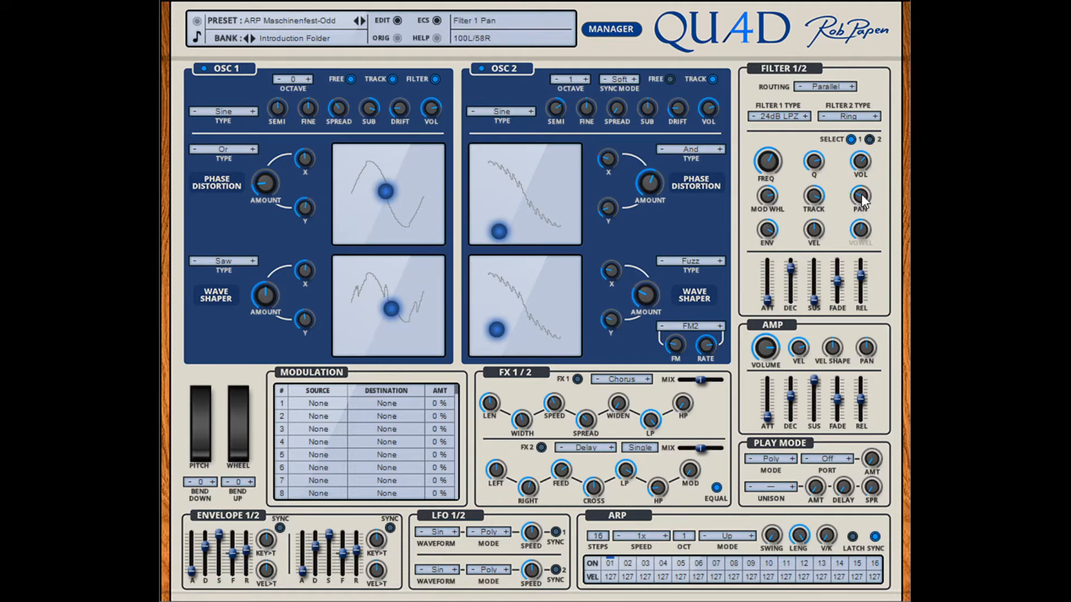
left_click(869, 140)
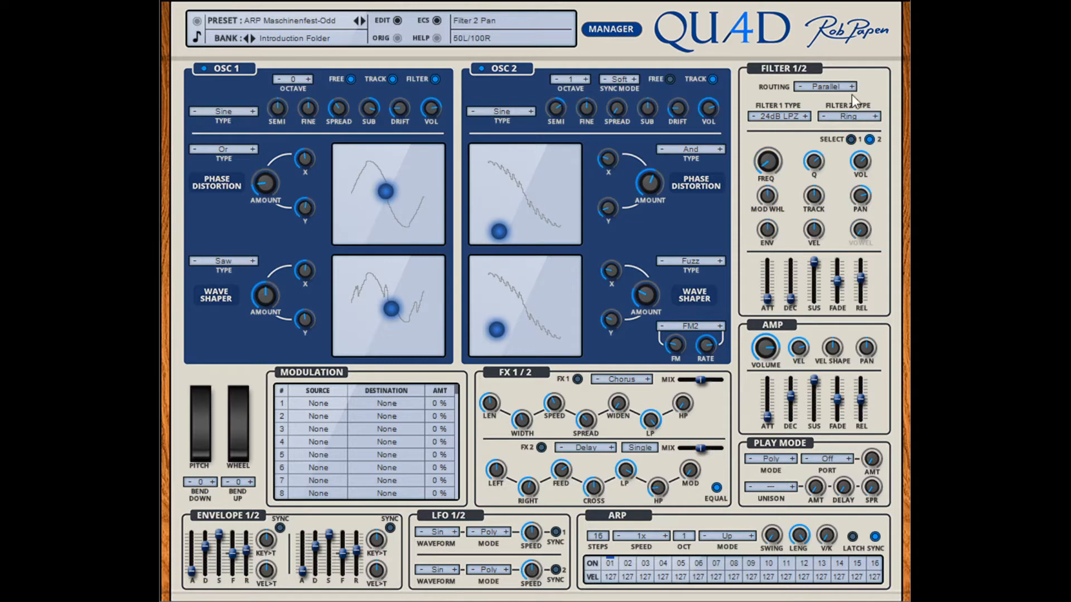
left_click(846, 134)
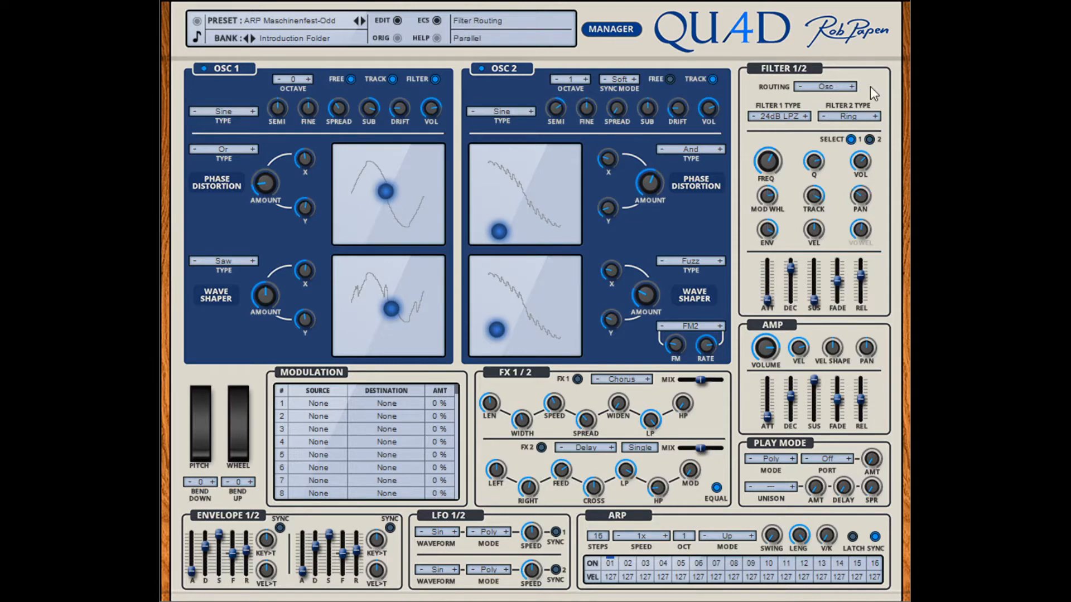
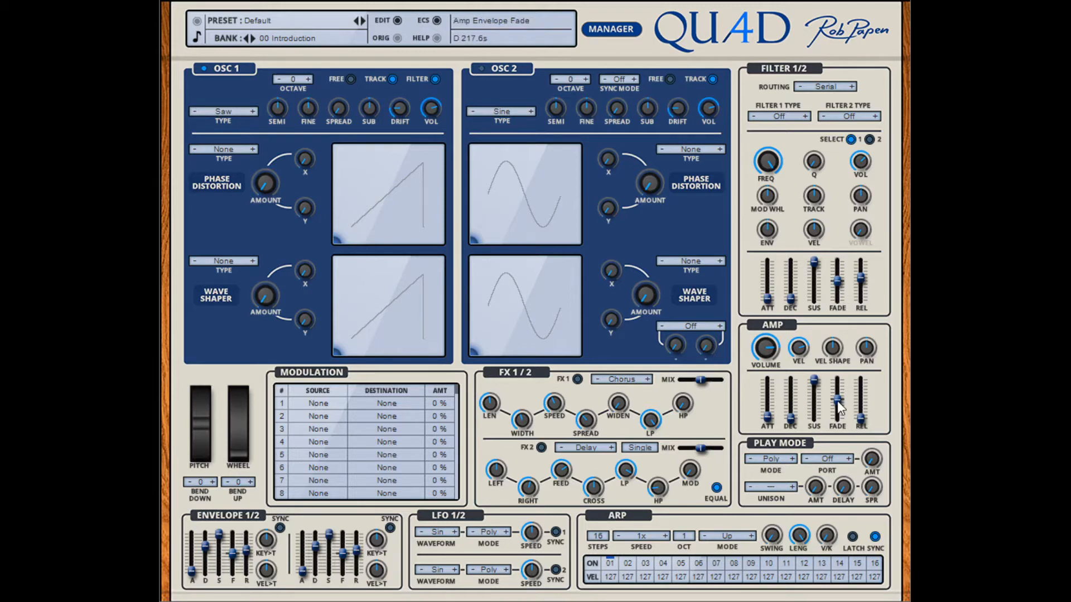
Step: Try different fade settings on the Amp envelope and return the fade to Off
left_click_drag(838, 400, 841, 413)
left_click_drag(845, 412, 845, 416)
scroll(838, 411, "up", 2)
scroll(842, 414, "up", 2)
left_click_drag(838, 410, 835, 401)
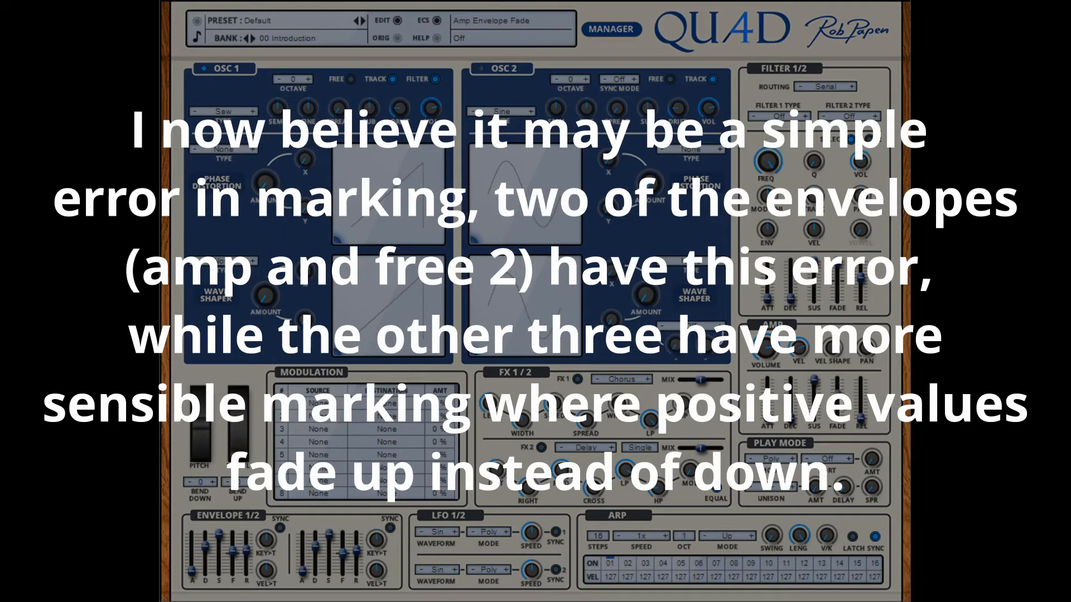
mouse_move(842, 408)
left_mouse_down()
mouse_move(842, 375)
mouse_move(838, 409)
left_mouse_up()
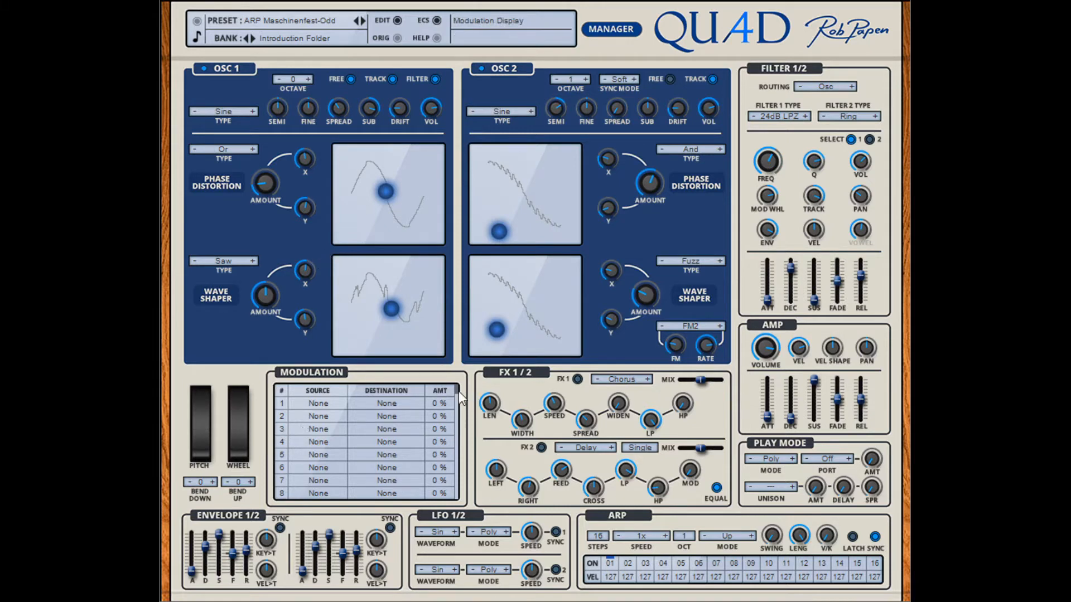
Step: Assign Random as the source and Global Pitch as the destination of modulation slot 1, and adjust its amount
left_click_drag(460, 401, 449, 512)
left_click_drag(462, 501, 467, 389)
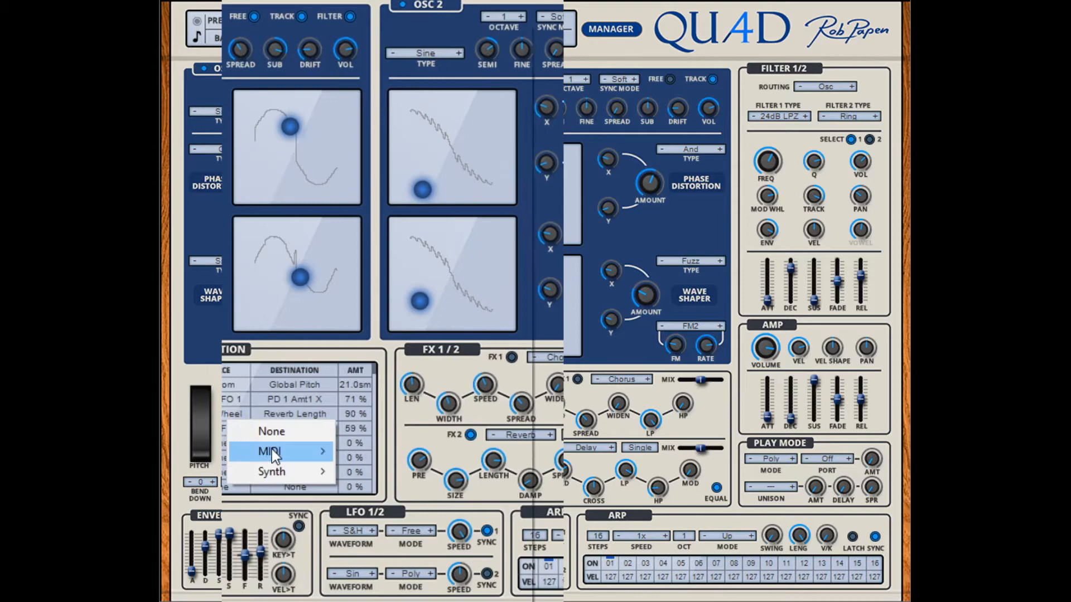
mouse_move(272, 449)
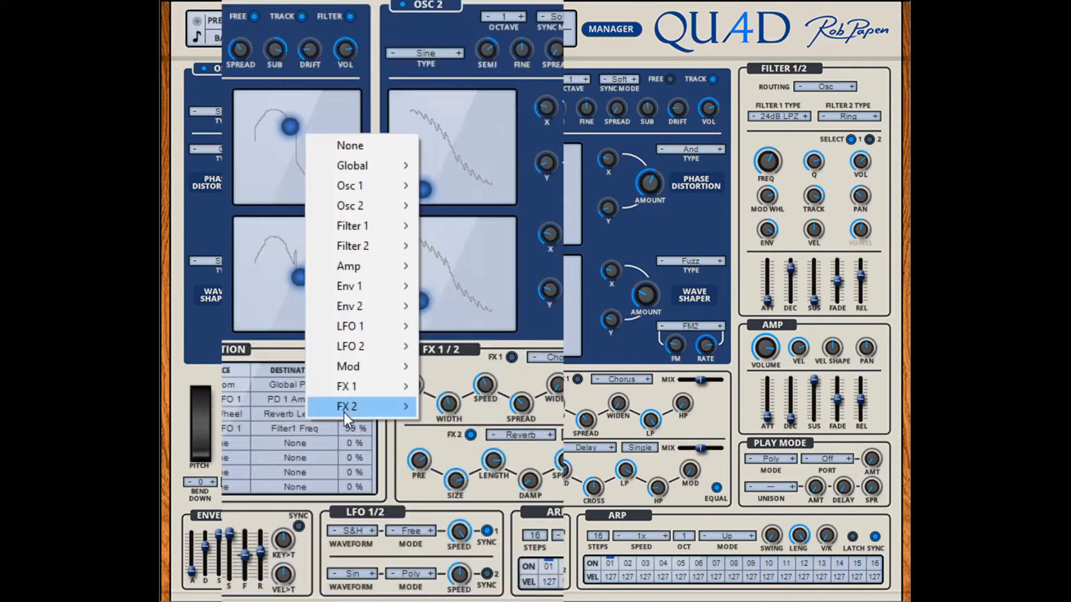
mouse_move(353, 398)
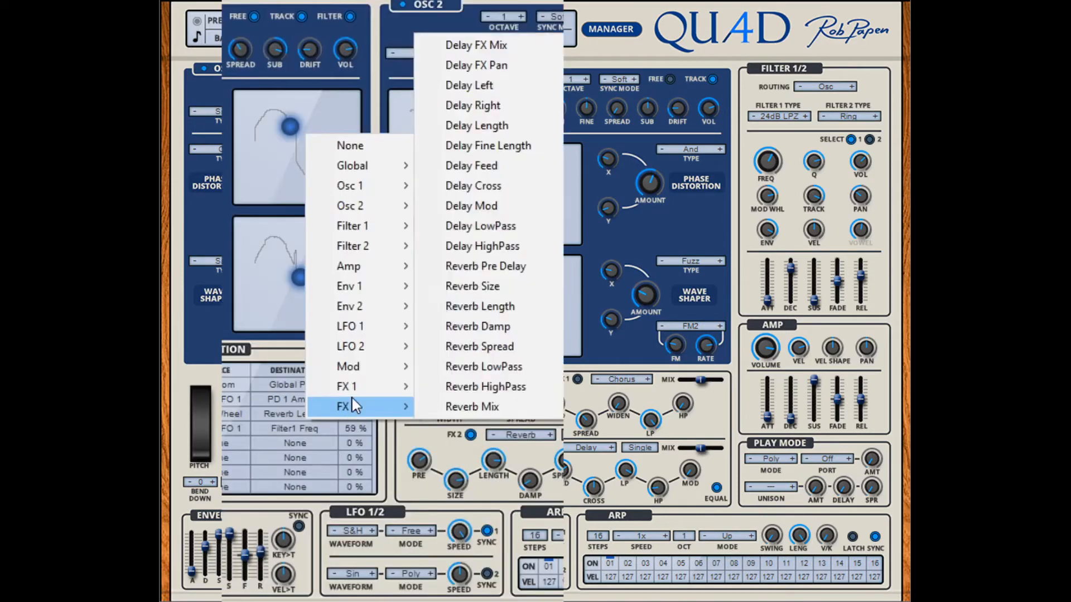
mouse_move(368, 365)
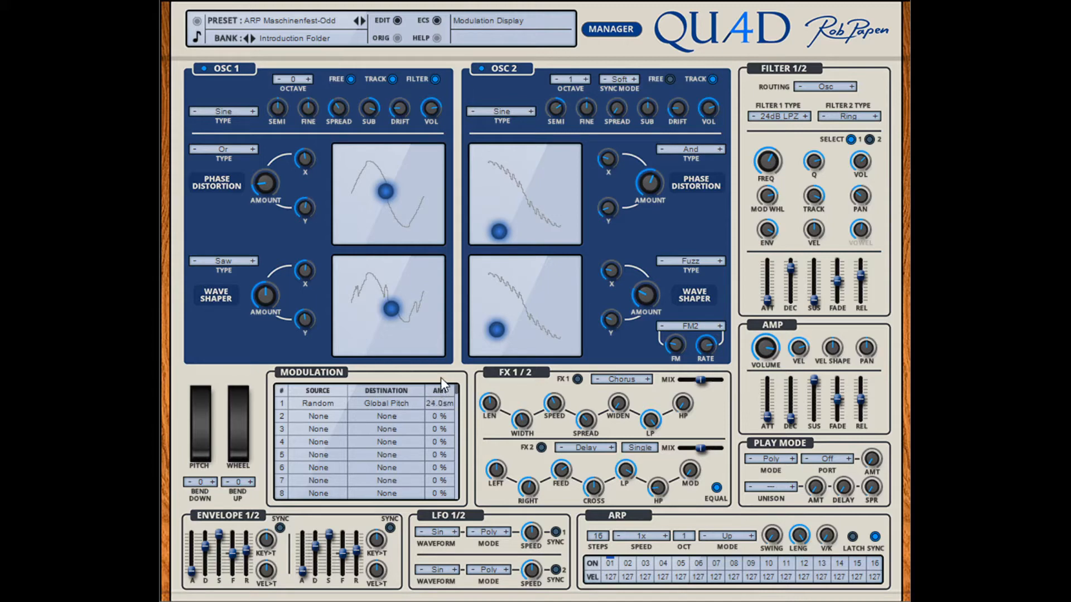
left_click_drag(440, 377, 438, 359)
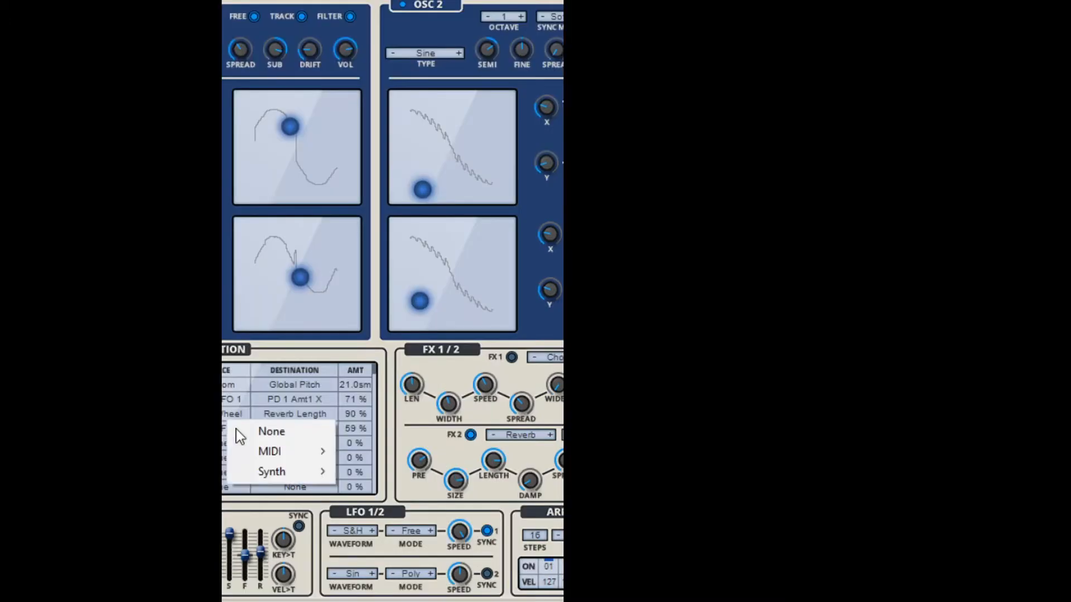
Step: Look through the MIDI and Synth modulation sources and the oscillator, Mod and FX destinations available for a modulation slot
mouse_move(272, 451)
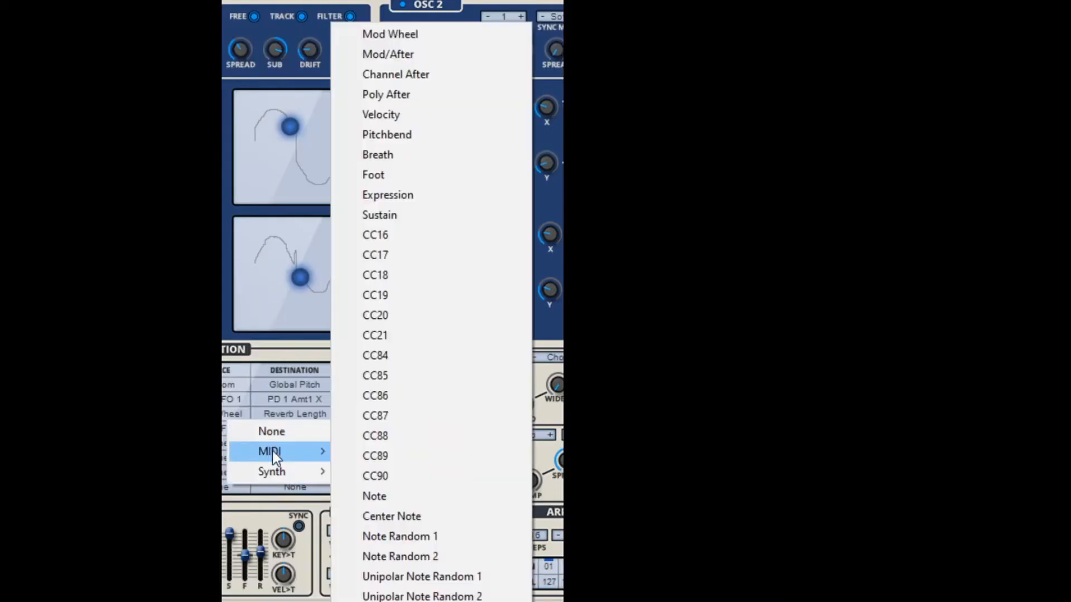
mouse_move(285, 476)
left_click(193, 429)
left_click(307, 430)
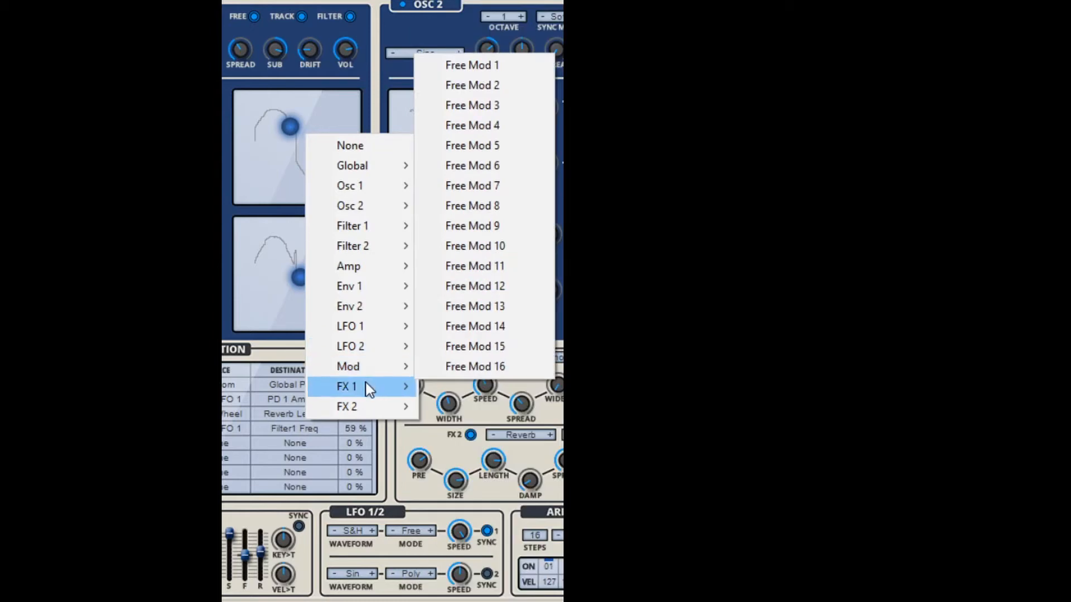
mouse_move(366, 211)
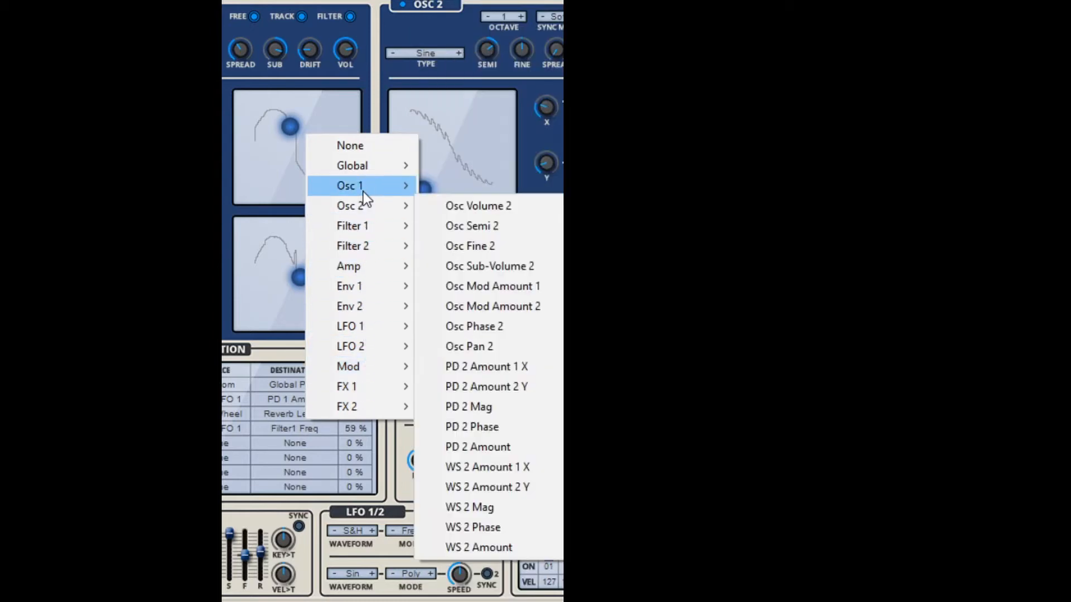
mouse_move(363, 192)
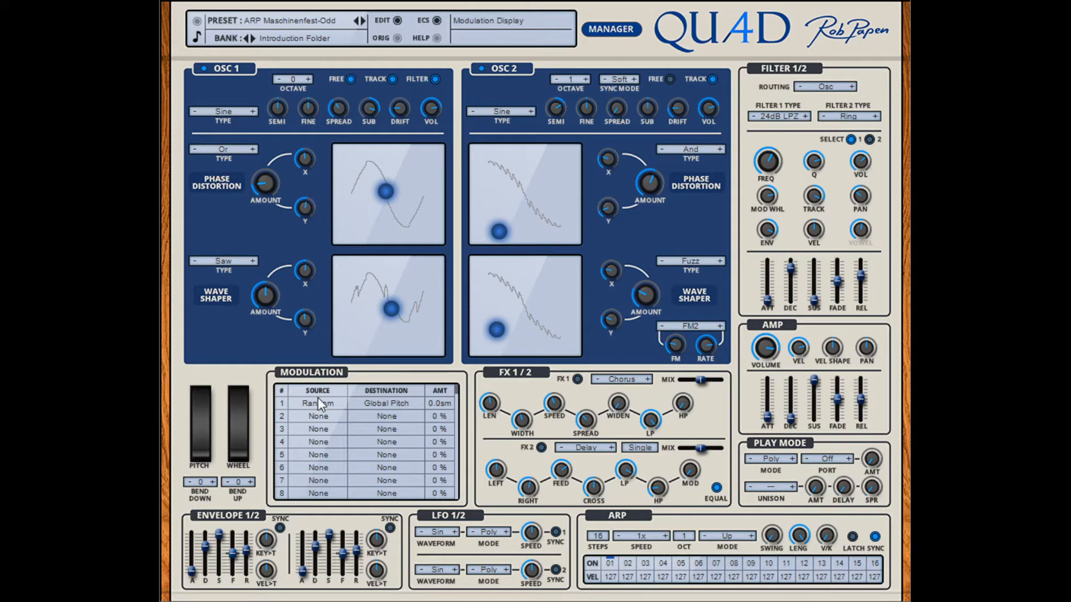
Step: Toggle modulation slot 1 off and on, and set its Random to Global Pitch amount to 21.0 semitones
left_click(283, 403)
left_click(284, 403)
left_click_drag(433, 407, 438, 357)
left_click(282, 401)
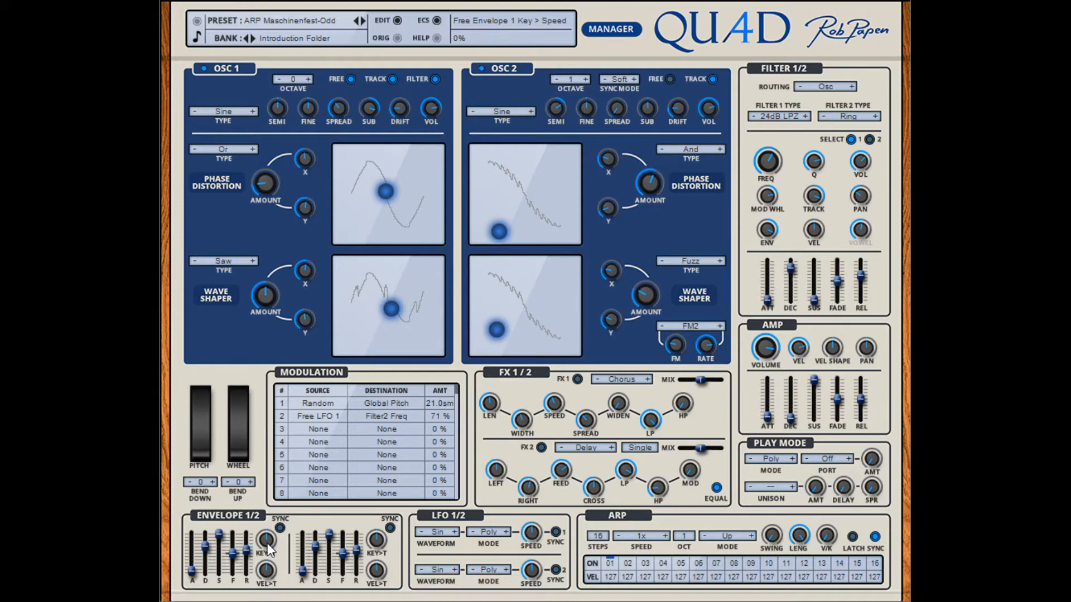
Step: Try key tracking and tempo-synced attack on Envelope 1, ending with sync off and a lowered attack
left_click_drag(267, 543, 263, 517)
left_click(280, 529)
left_click_drag(190, 573, 191, 580)
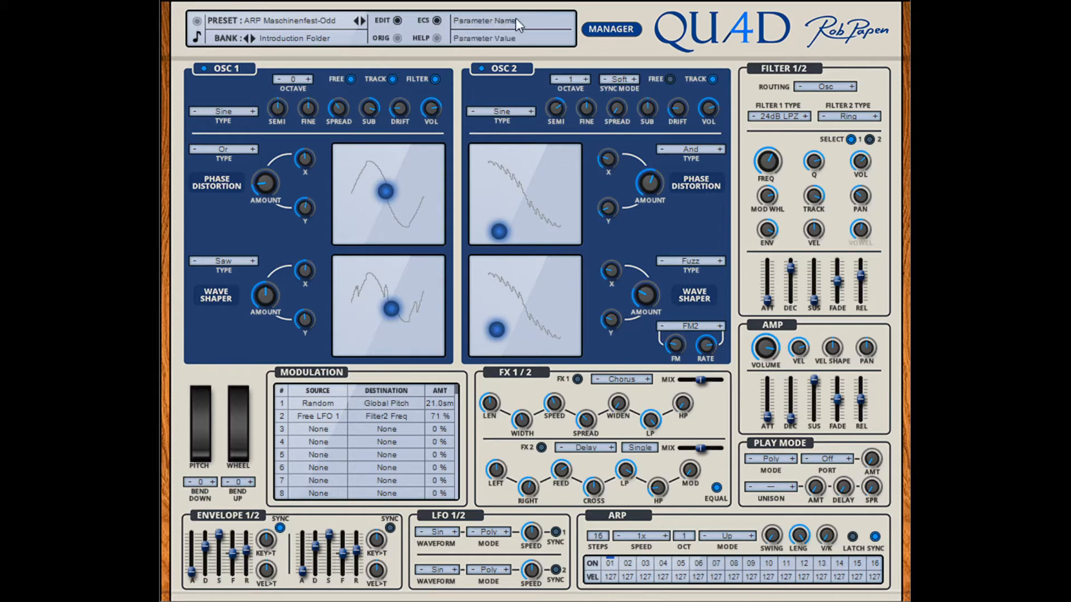
left_click_drag(191, 575, 194, 563)
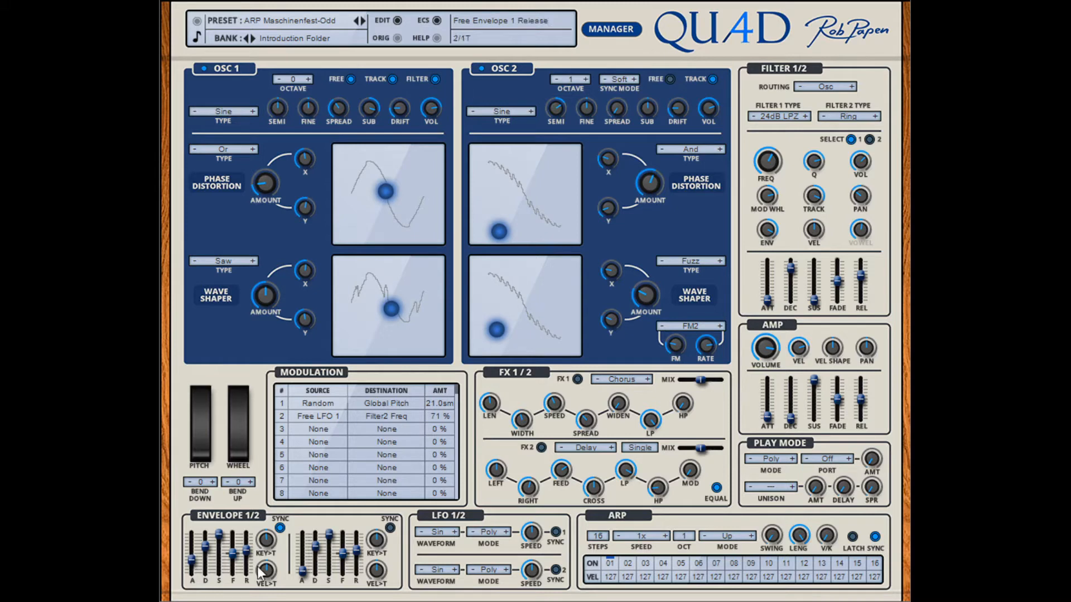
left_click(280, 529)
left_click_drag(192, 562, 193, 574)
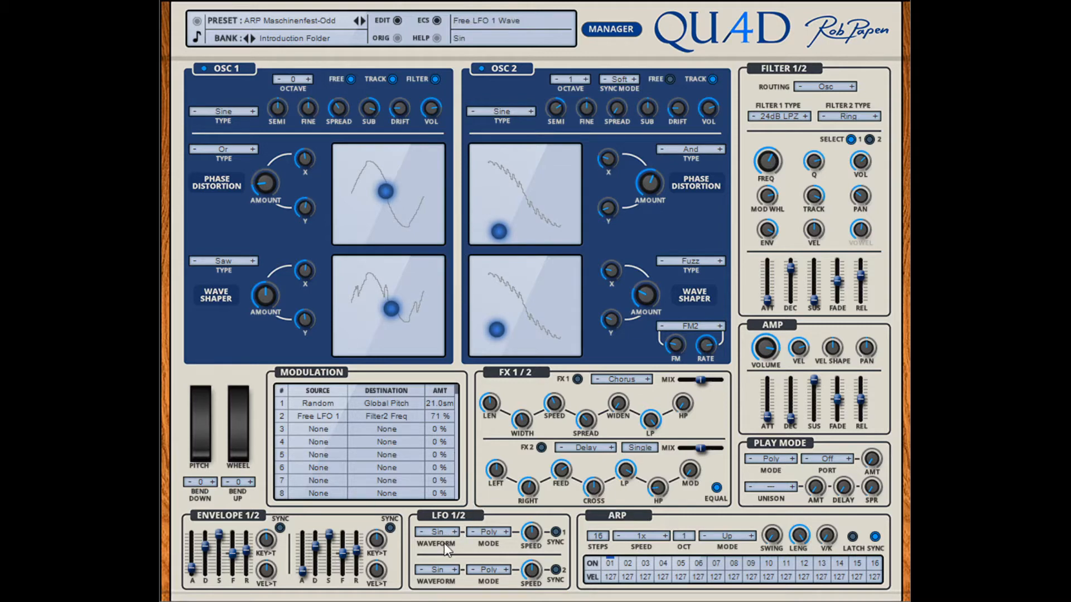
Step: Set LFO 1's waveform to S&H and its mode to Free, and adjust its speed
left_click(455, 530)
left_click(455, 530)
left_click(455, 529)
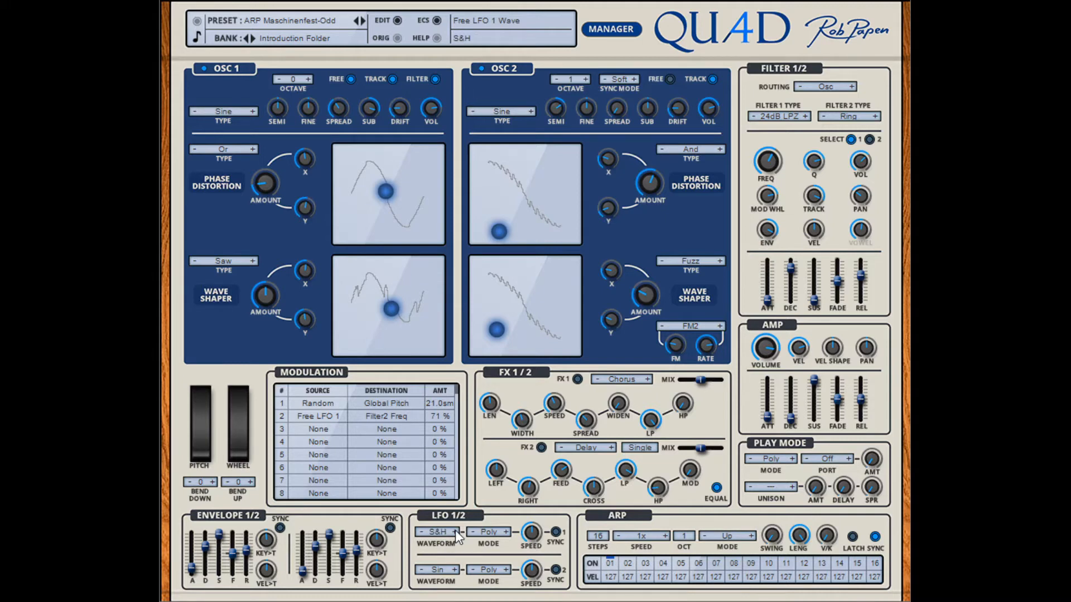
left_click(507, 532)
left_click_drag(536, 551, 535, 556)
Step: Route Free LFO 1 in modulation slot 2 to PD 1 Amt1 X and raise LFO 1's speed
left_click(546, 313)
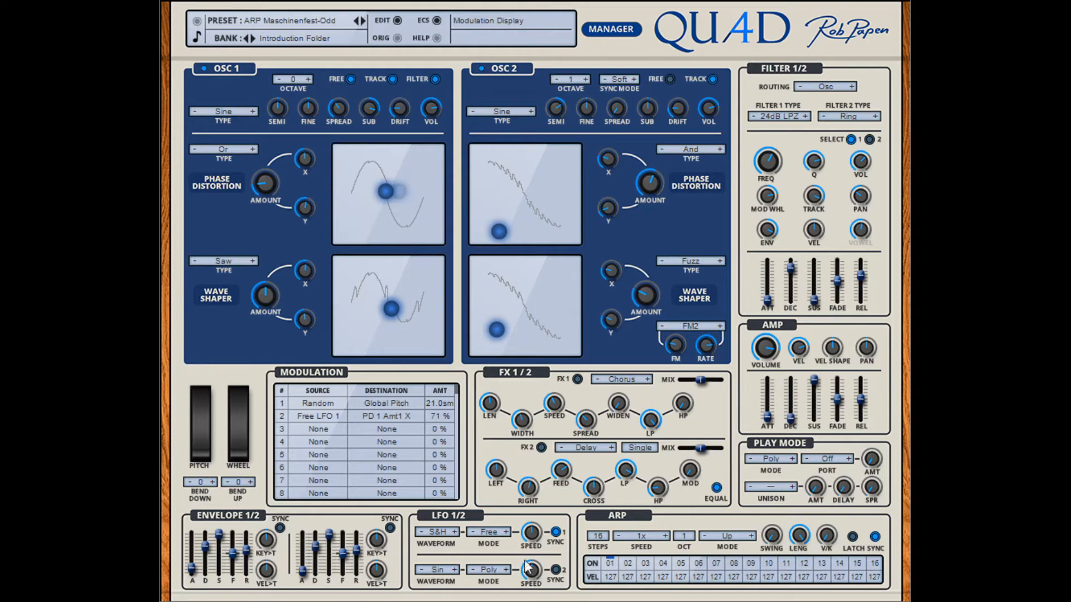
mouse_move(534, 531)
left_click_drag(534, 531, 534, 502)
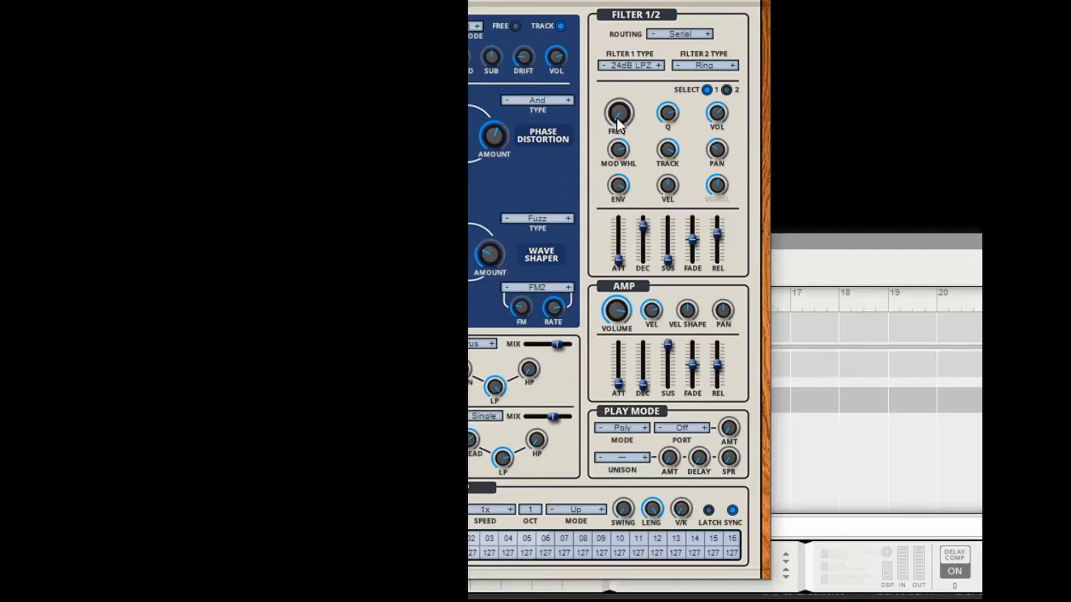
Step: Check the modulation options for Filter 1 Frequency and set slot 3's PD 1 X to Filter1 Freq amount to 90%
right_click(617, 118)
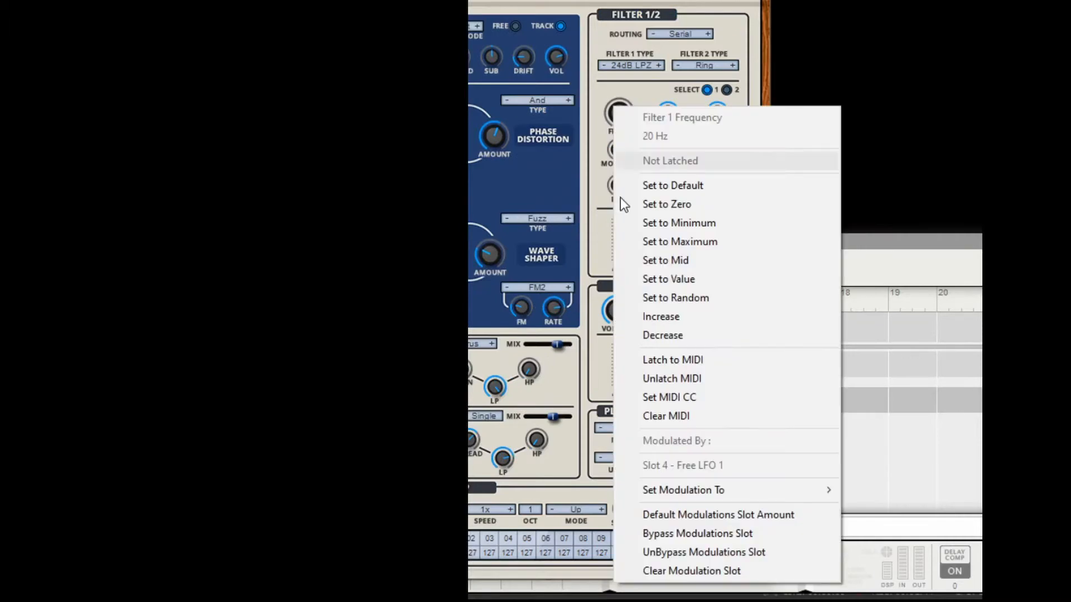
mouse_move(647, 483)
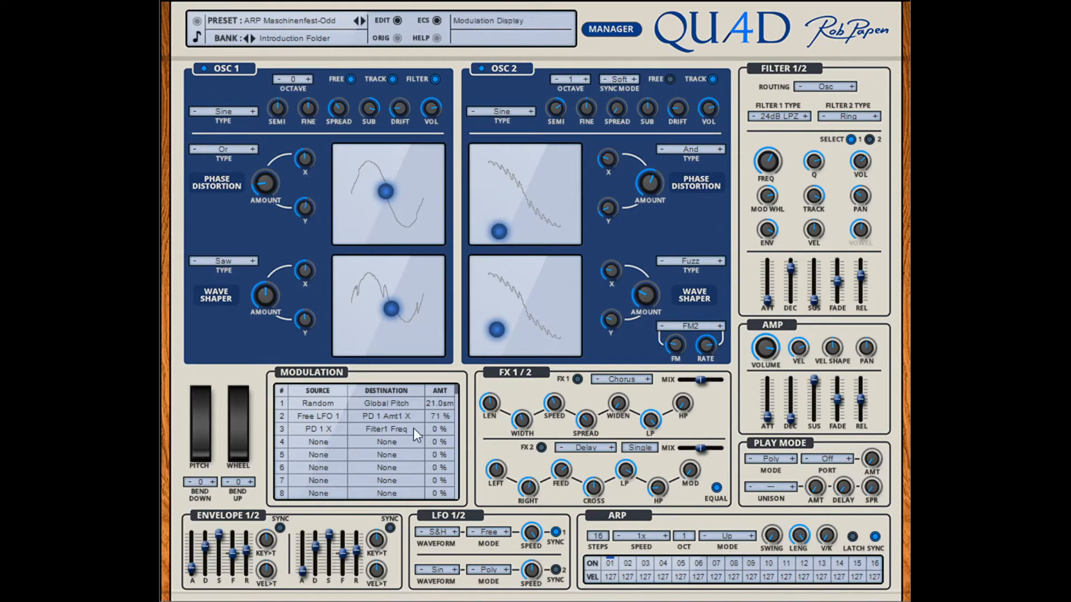
left_click_drag(446, 375, 448, 369)
Step: Sweep Osc 1's phase distortion X amount down to 0%, and move its control point toward the upper middle of the waveform display
left_click_drag(305, 158, 315, 197)
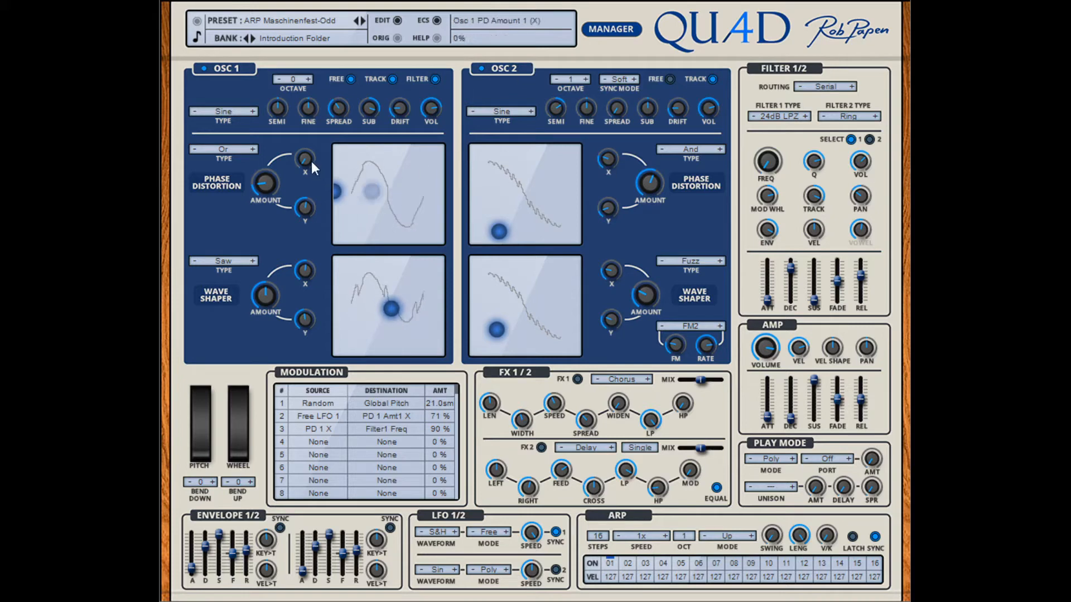
left_click_drag(313, 160, 278, 228)
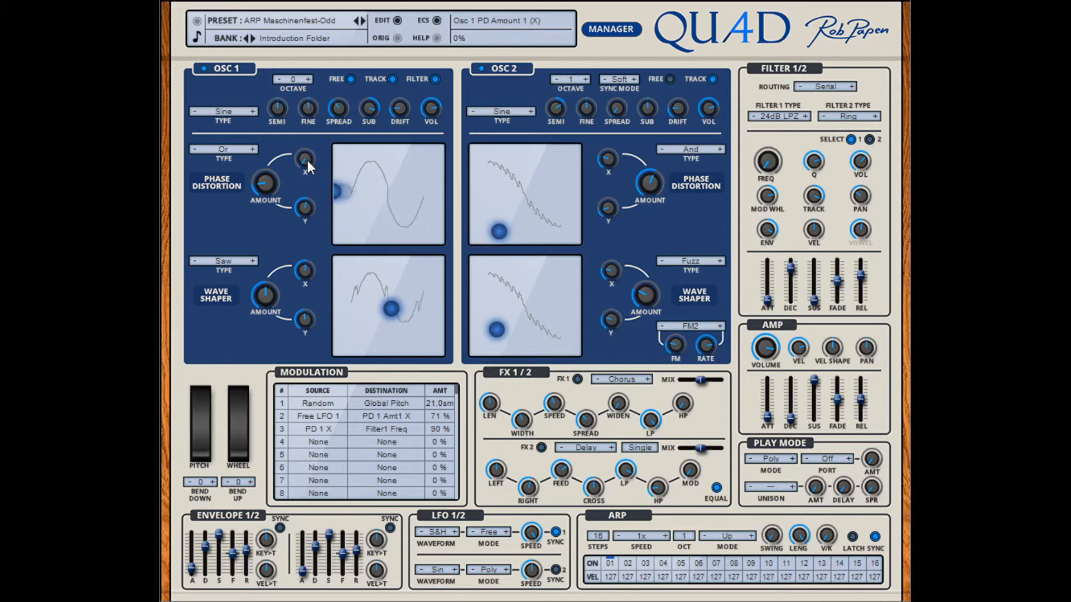
left_click_drag(307, 161, 306, 238)
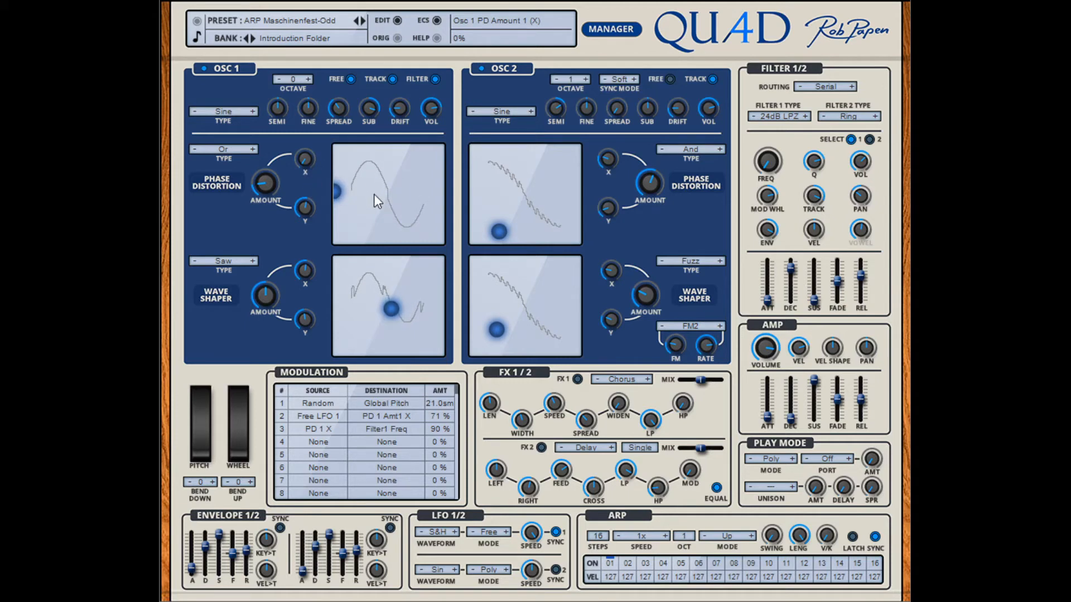
left_click_drag(336, 192, 382, 175)
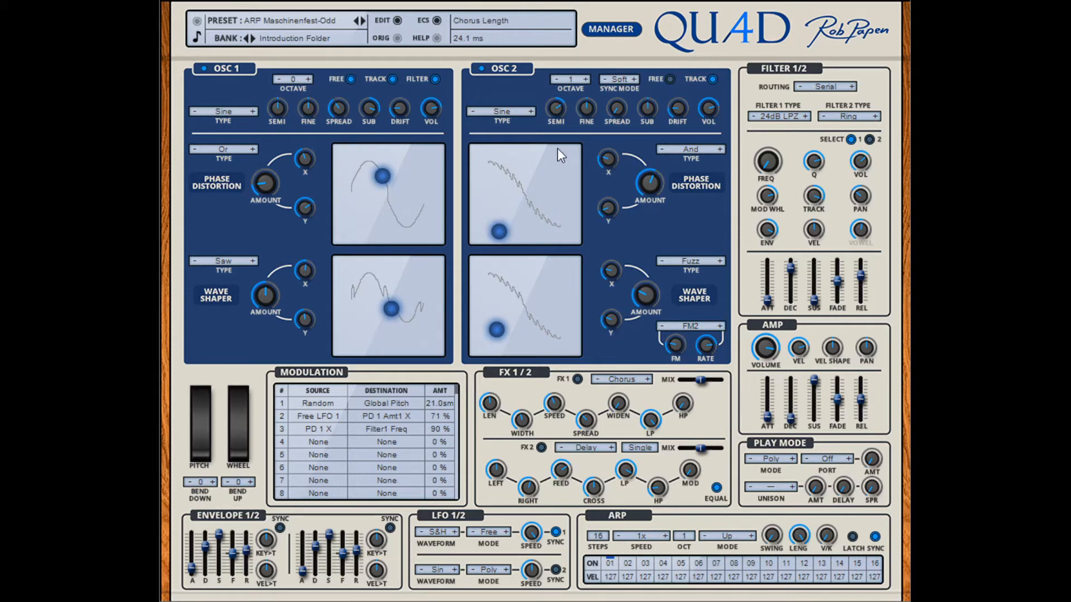
Step: Change modulation slot 3 to use Mod Wheel as the source and Reverb Length as the destination
left_click(539, 328)
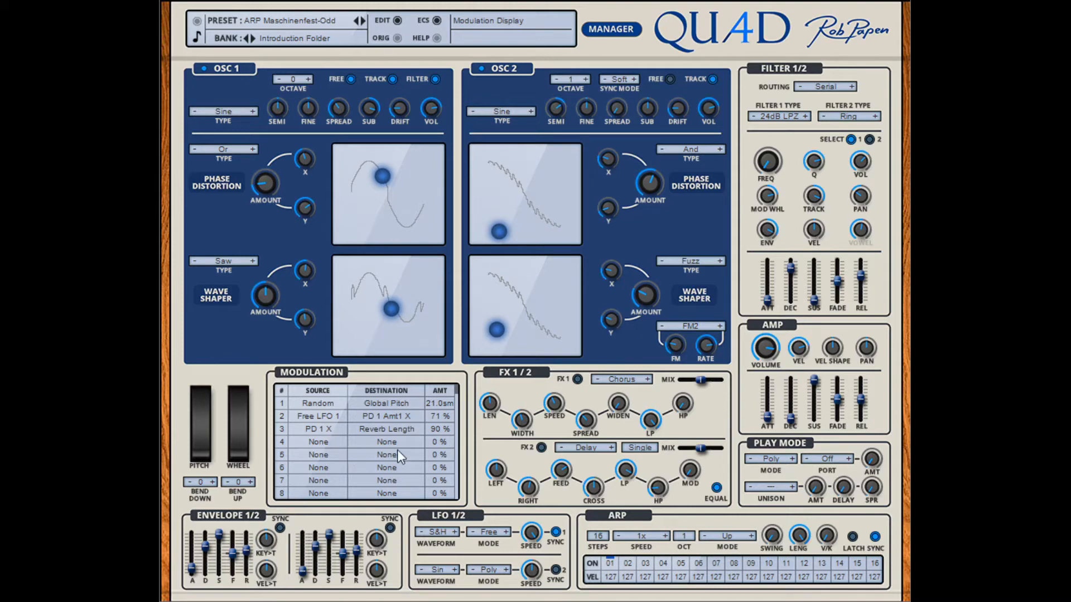
left_click(480, 100)
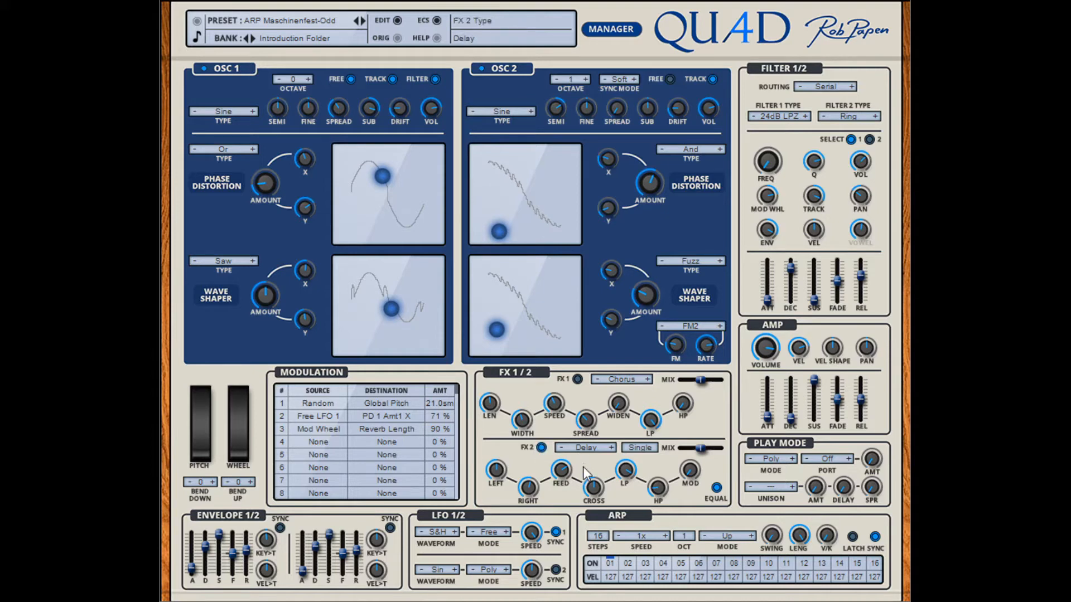
Step: Set the FX 2 type to Reverb and raise the mod wheel to 100%
left_click(611, 448)
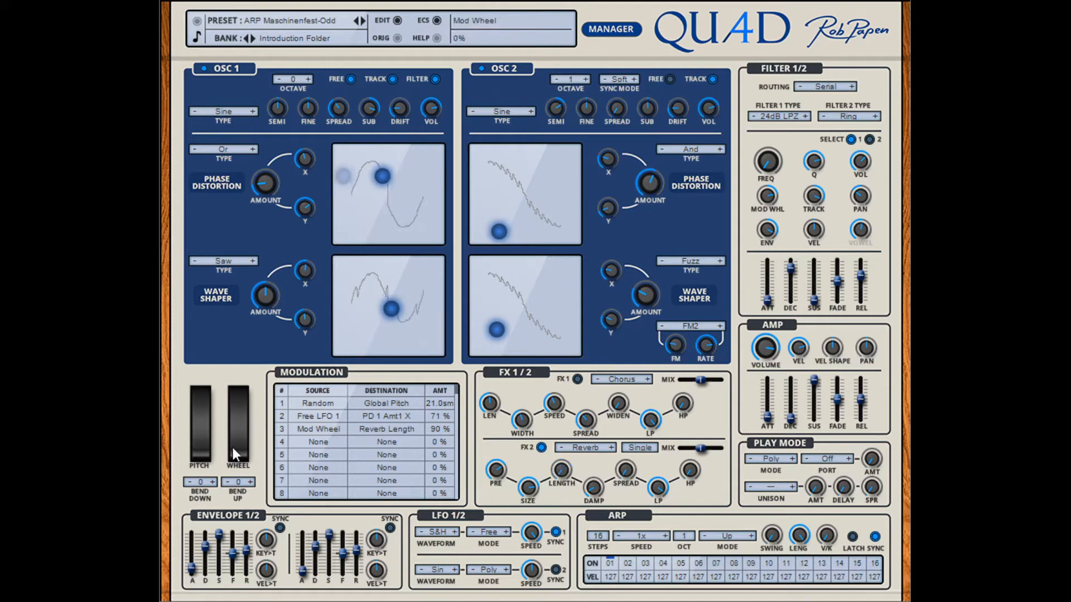
left_click_drag(241, 458, 239, 374)
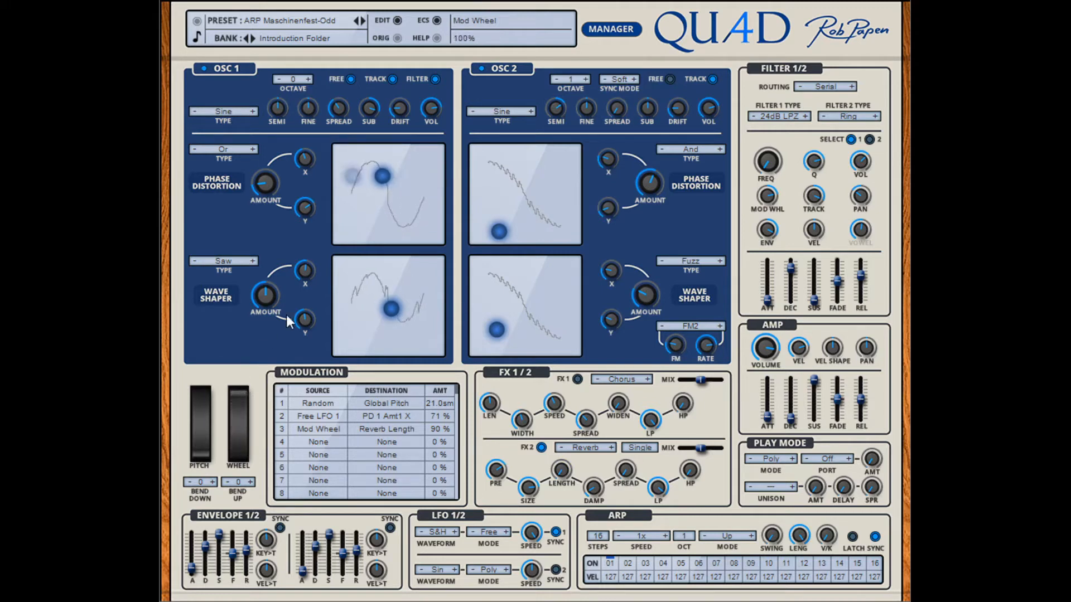
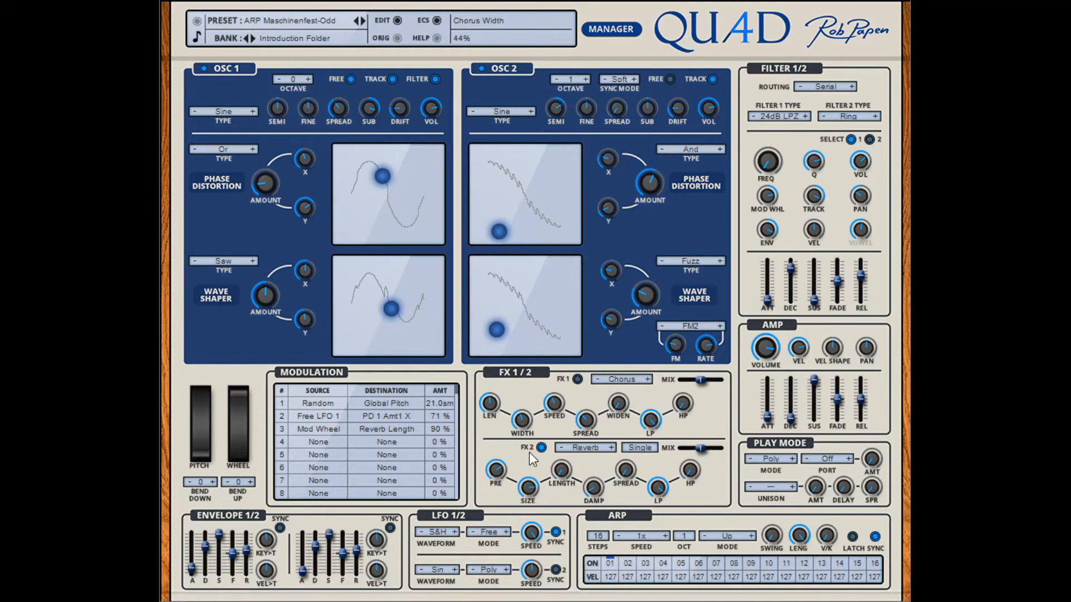
Step: Enable FX 1, cycle through its effect types back to Chorus, and set its mix to 39D/100W
left_click(576, 380)
left_click(649, 380)
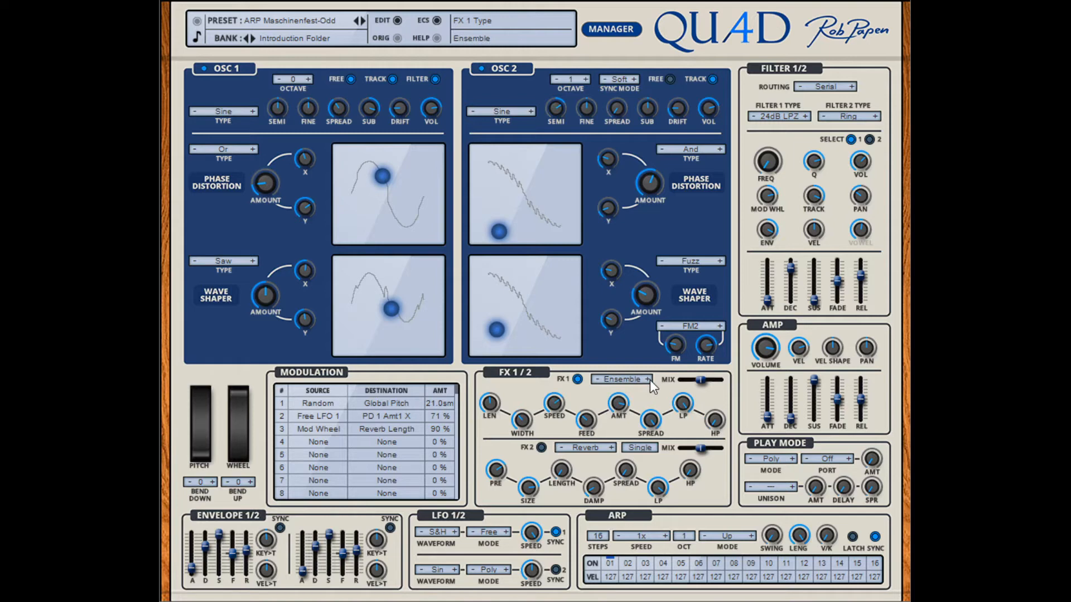
left_click(649, 381)
left_click(650, 380)
left_click(649, 380)
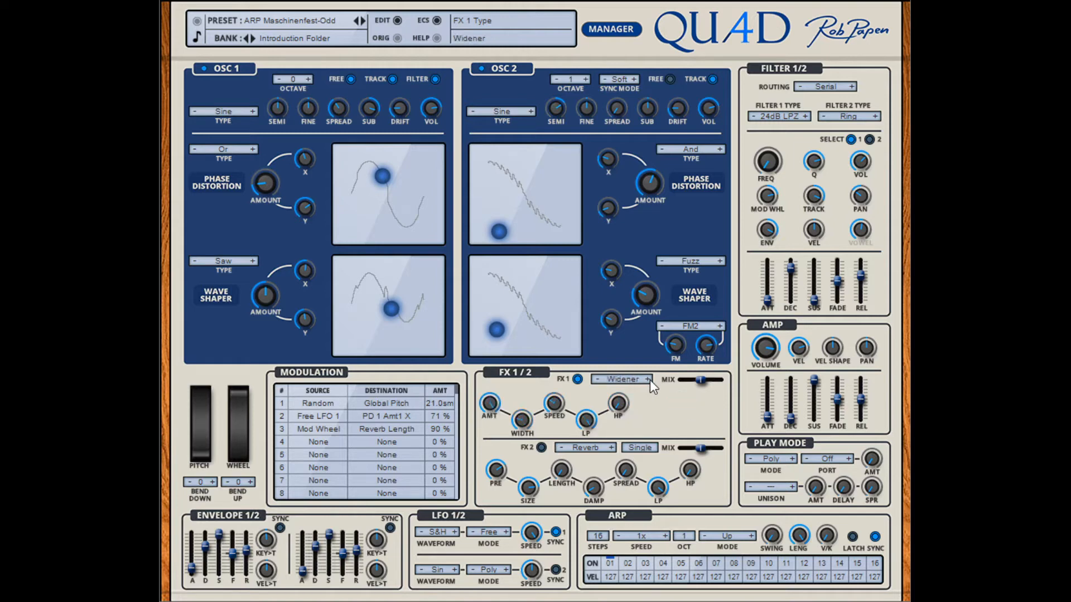
left_click(649, 380)
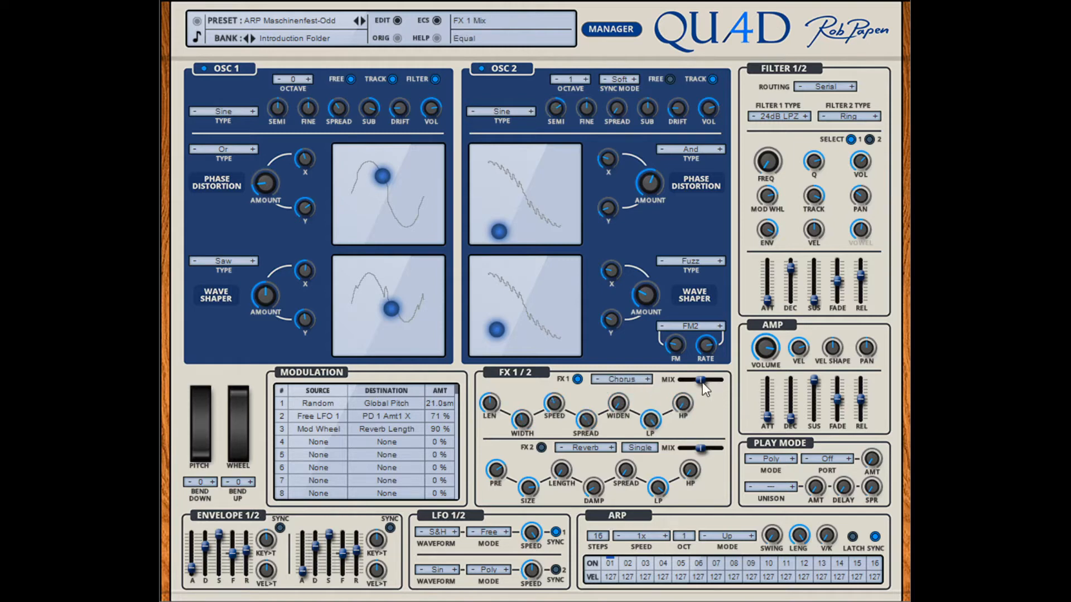
left_click_drag(702, 382, 712, 382)
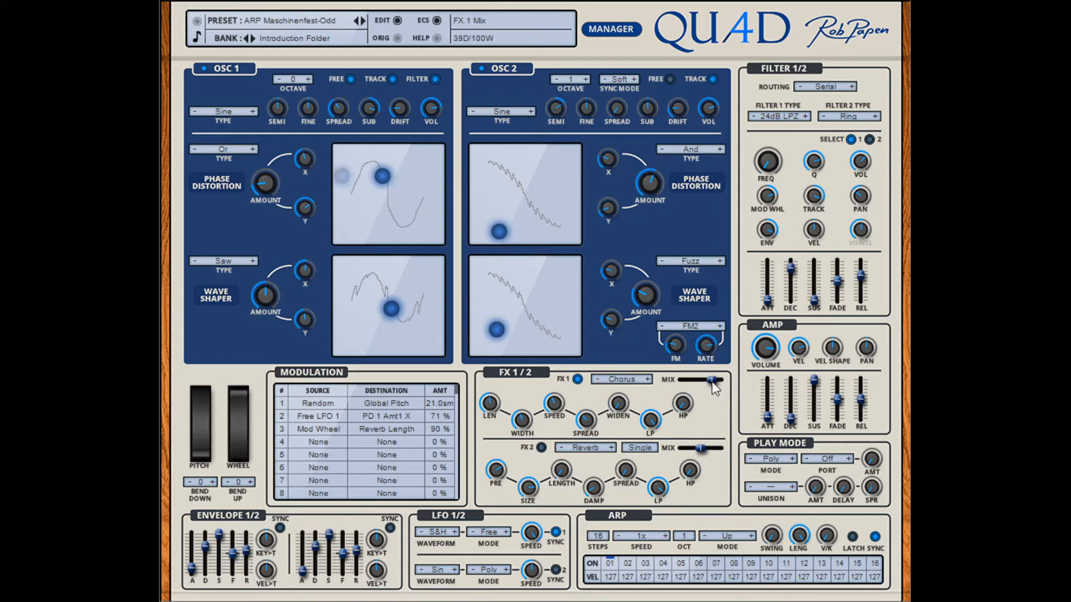
Step: Compare the Ensemble, Flanger and Phaser types in FX 1, ending on Widener
left_click(645, 379)
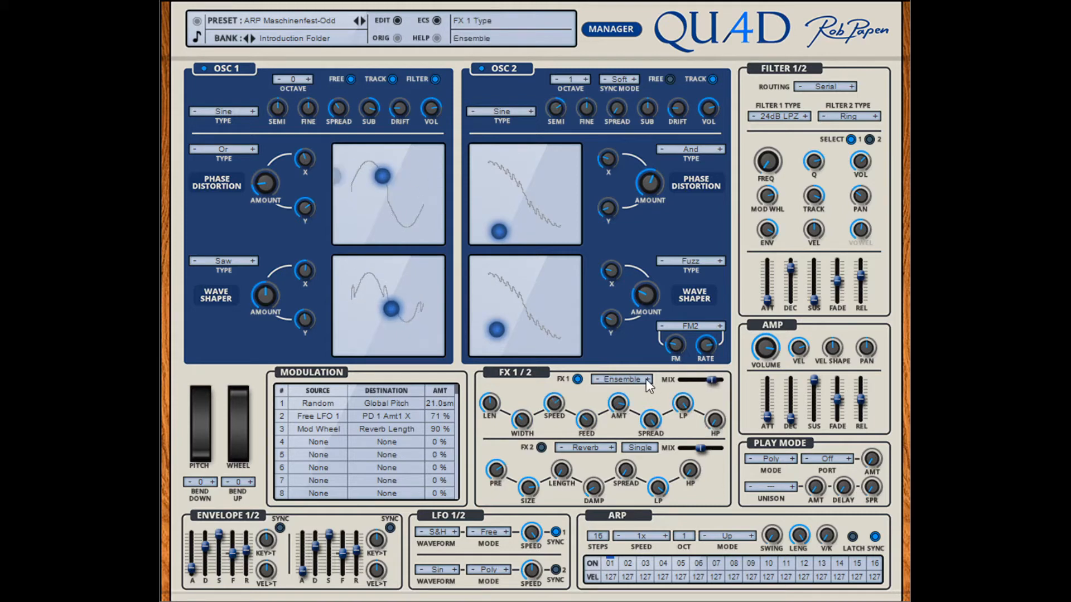
left_click(649, 381)
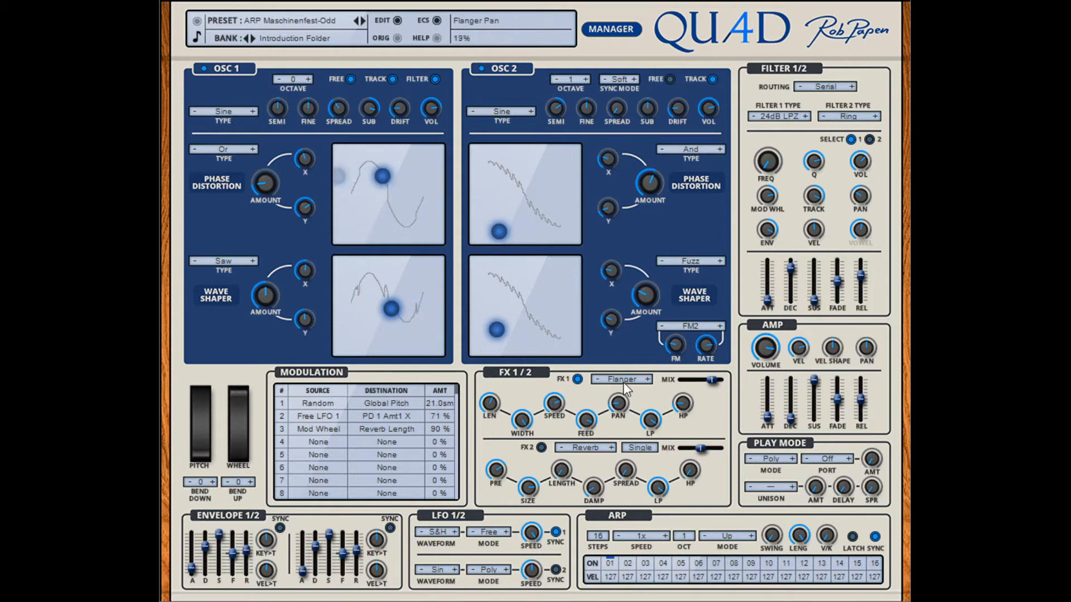
left_click_drag(623, 382, 626, 360)
left_click(598, 379)
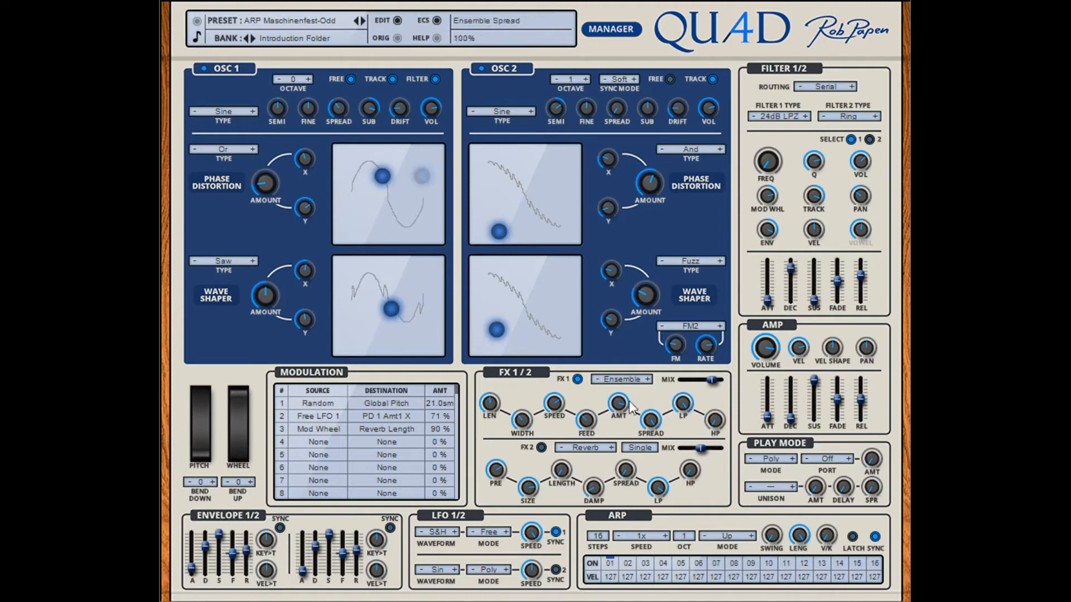
left_click(648, 380)
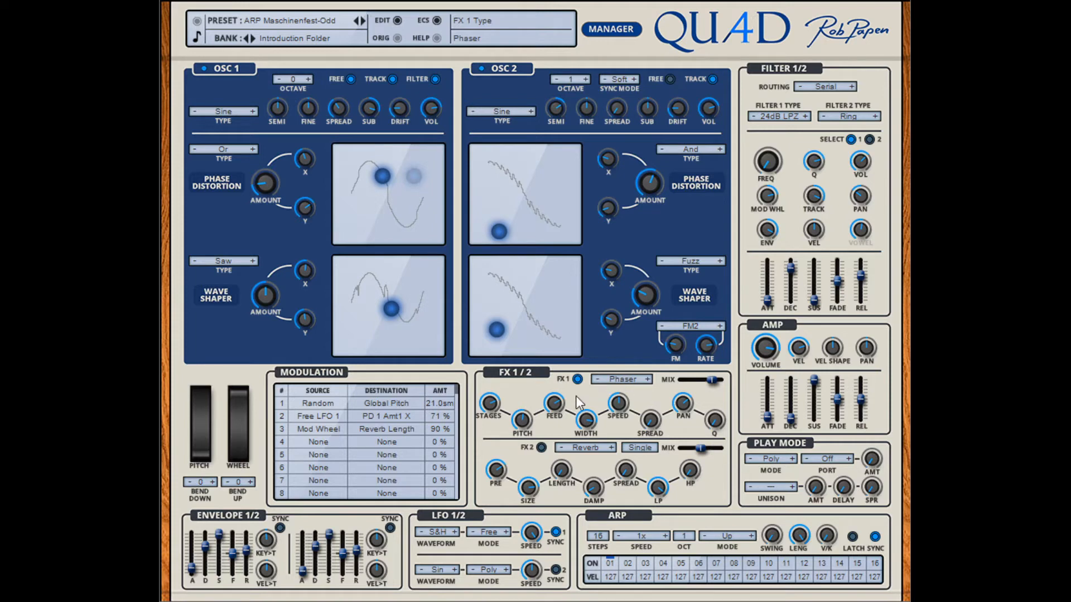
left_click(597, 381)
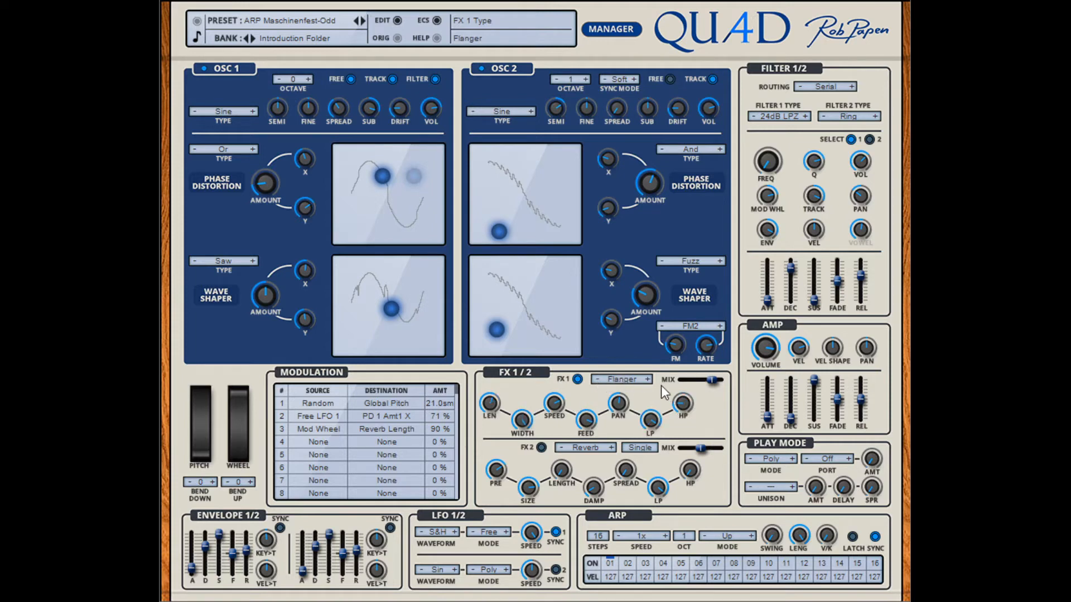
left_click(597, 380)
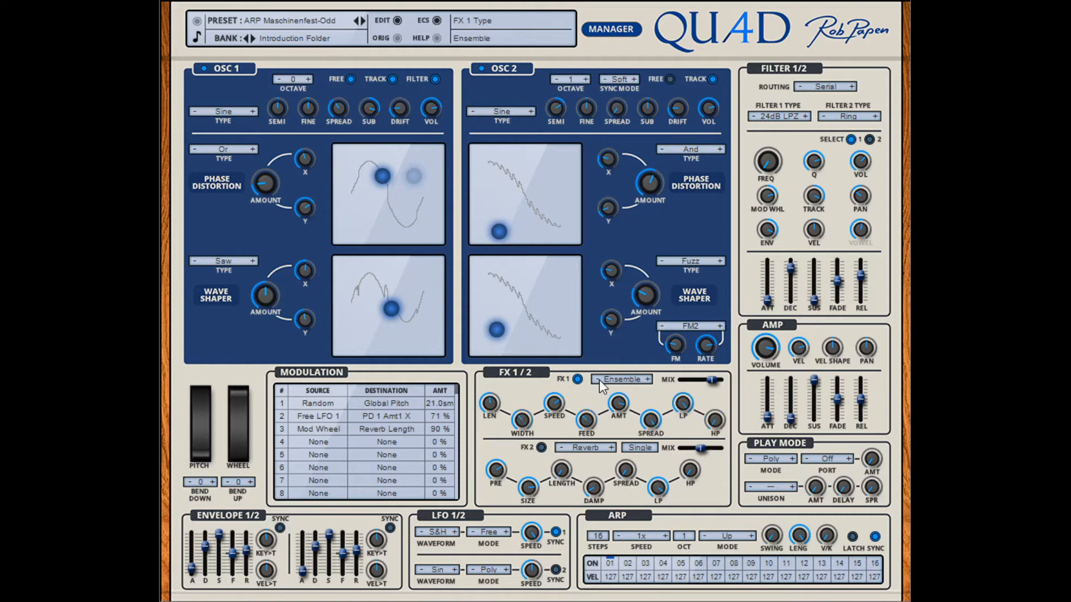
left_click(599, 380)
left_click(645, 382)
left_click(645, 381)
left_click(645, 382)
left_click(646, 382)
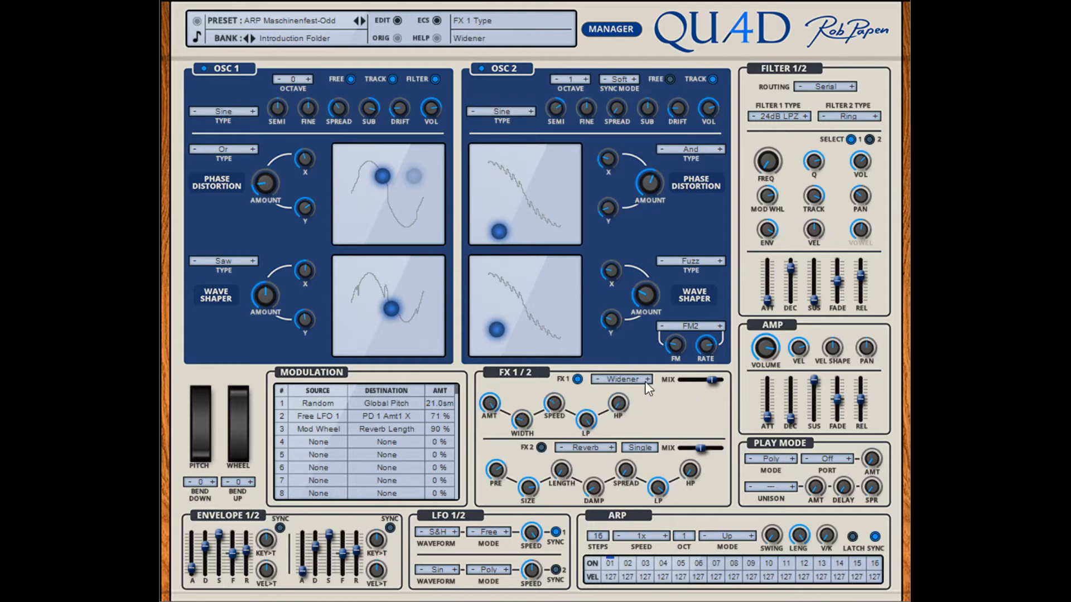
Step: Try the Widener's mix, width and speed settings, and return FX 1 to Chorus with a reduced mix
left_click_drag(725, 383, 734, 383)
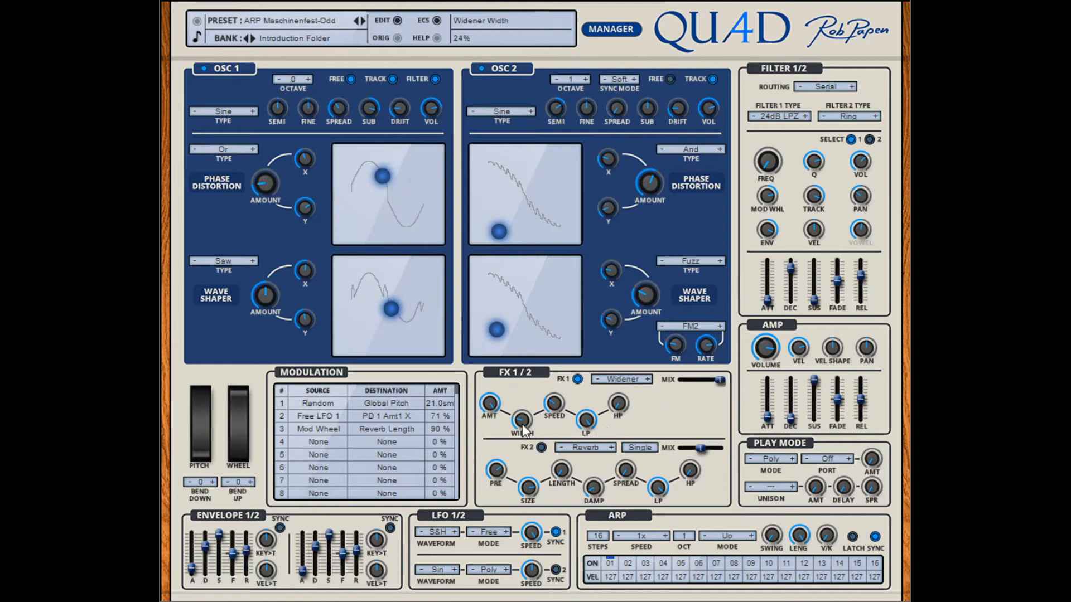
left_click_drag(531, 384, 522, 410)
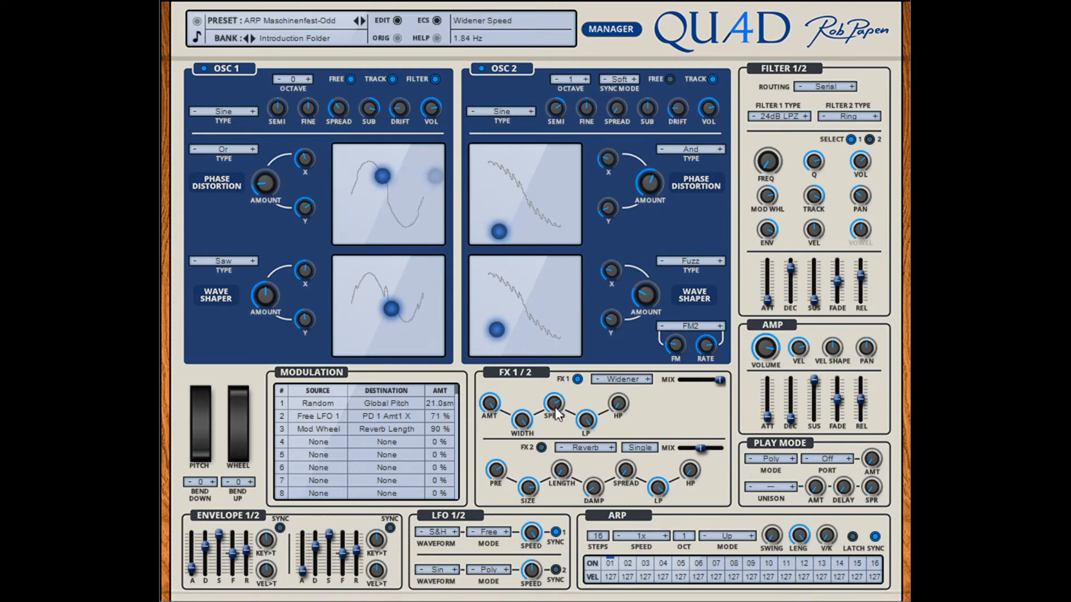
left_click_drag(556, 412, 557, 419)
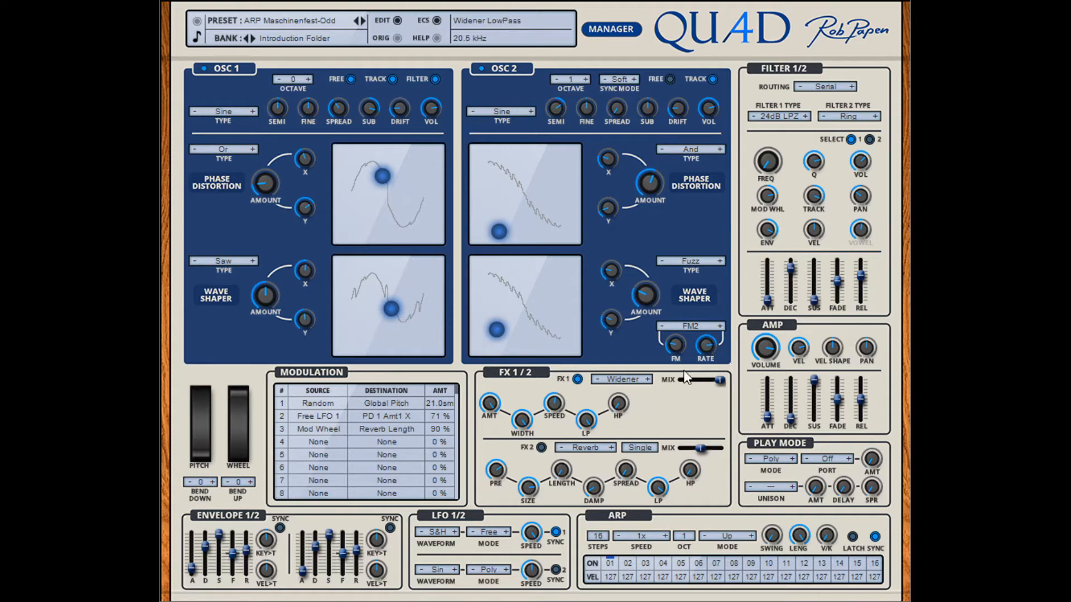
left_click_drag(720, 380, 712, 379)
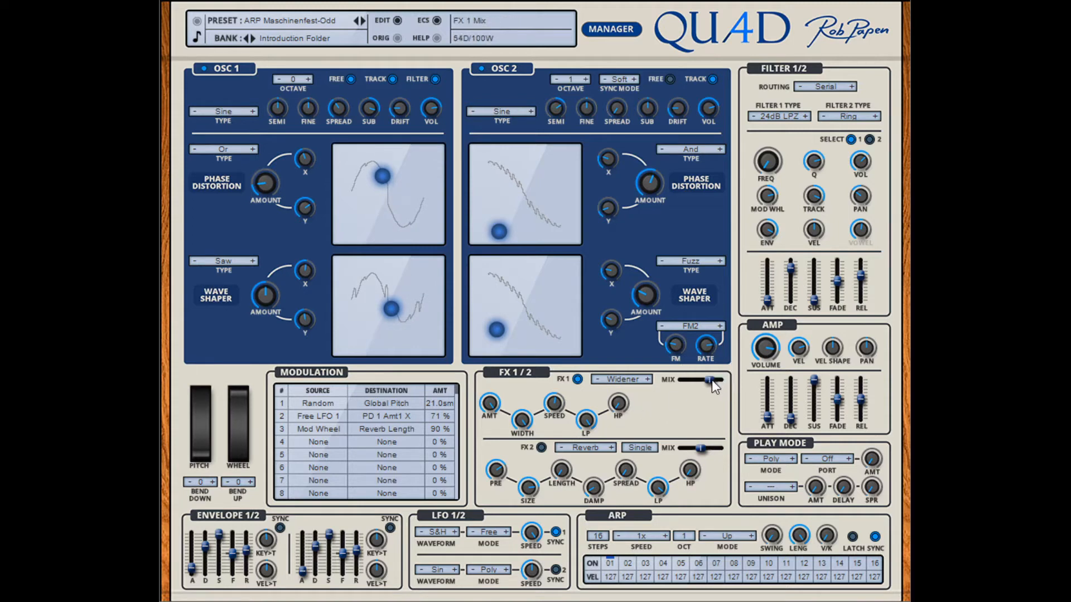
left_click(597, 381)
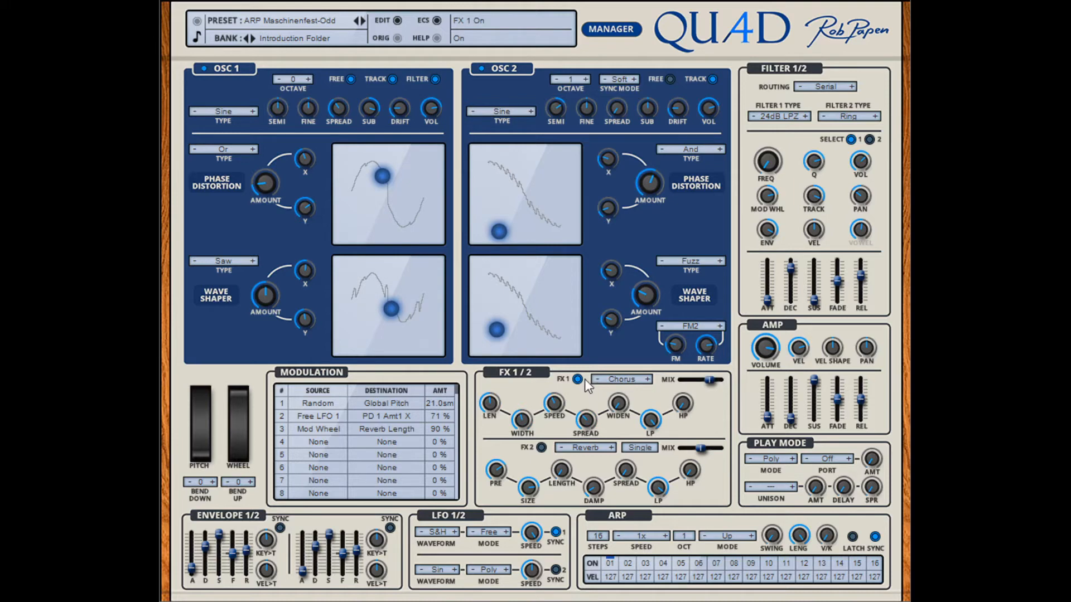
Step: Enable FX 2 and configure it as a Delay with the Rev>Del effect route
left_click(542, 448)
left_click(645, 451)
left_click(650, 451)
left_click(562, 448)
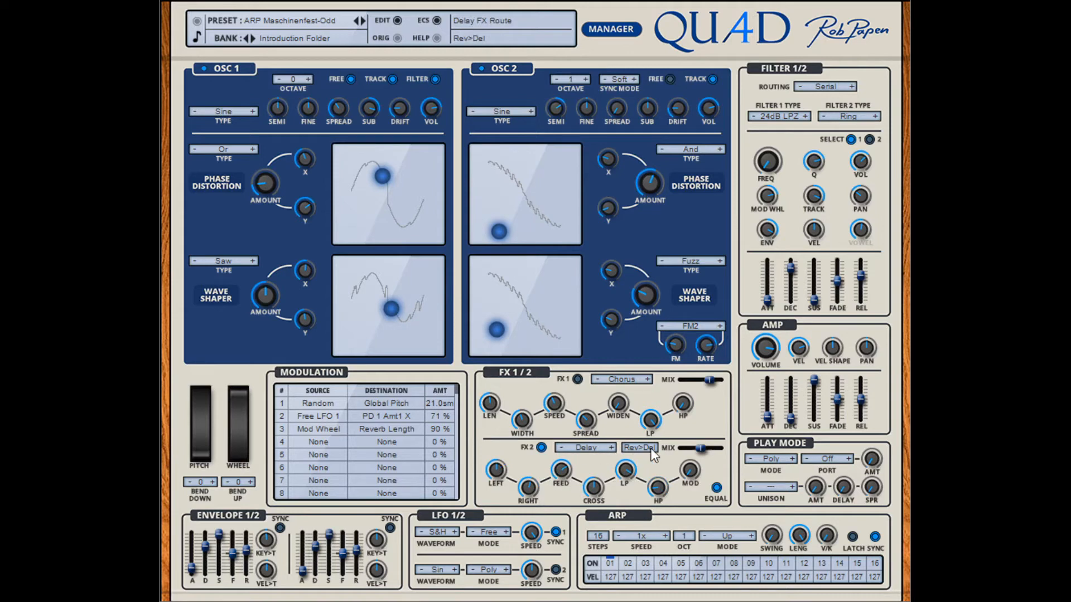
left_click(612, 449)
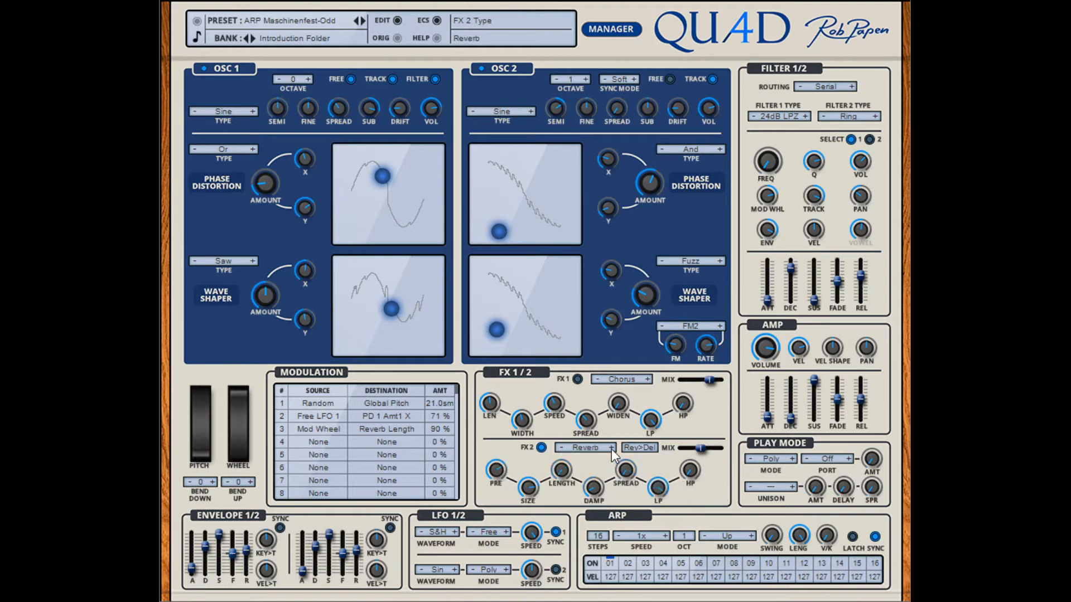
left_click(560, 448)
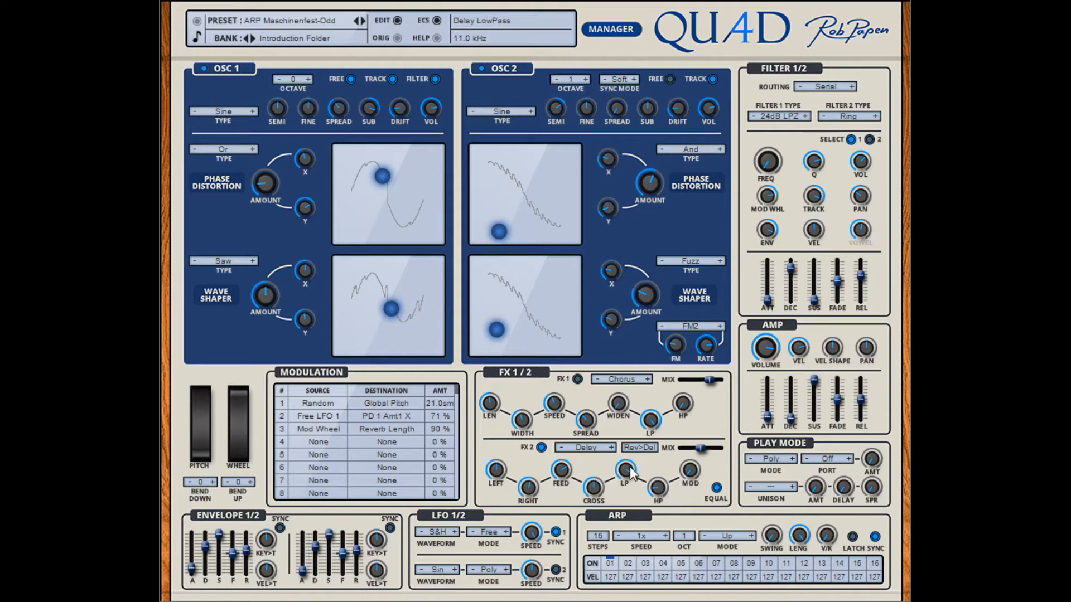
Step: Configure the FX 2 Delay with the Single route, a lower low-pass frequency, and a 57D/100W mix
left_click(657, 453)
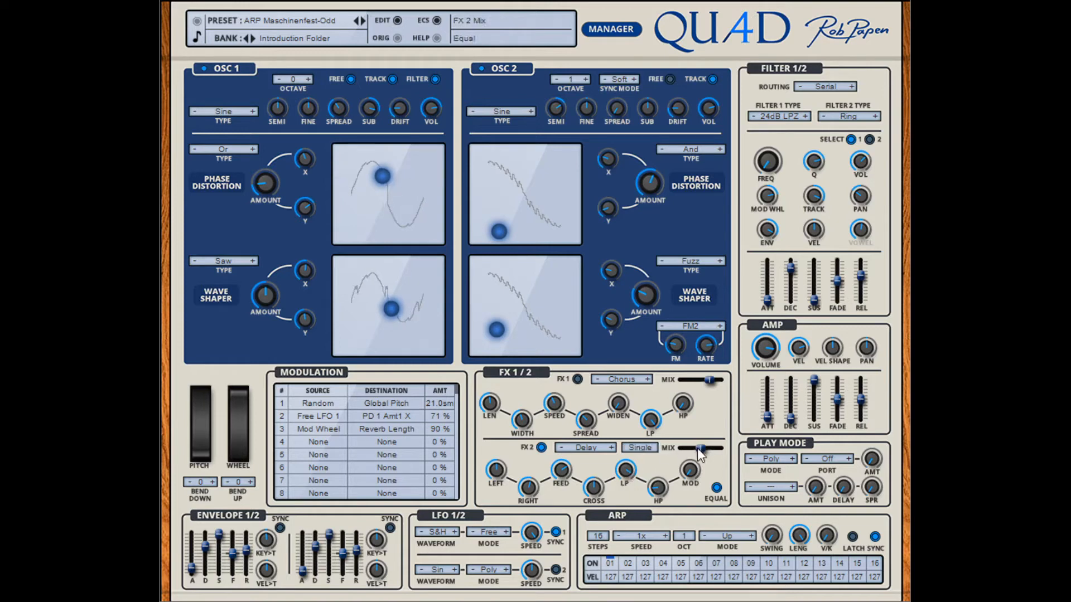
left_click_drag(703, 448, 707, 448)
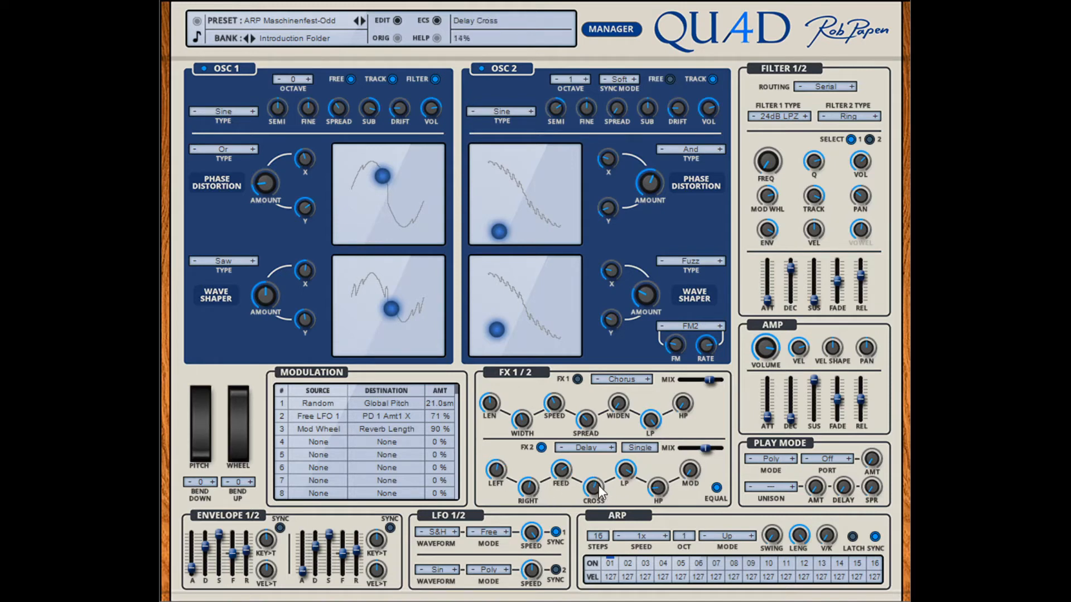
left_click_drag(622, 472, 626, 482)
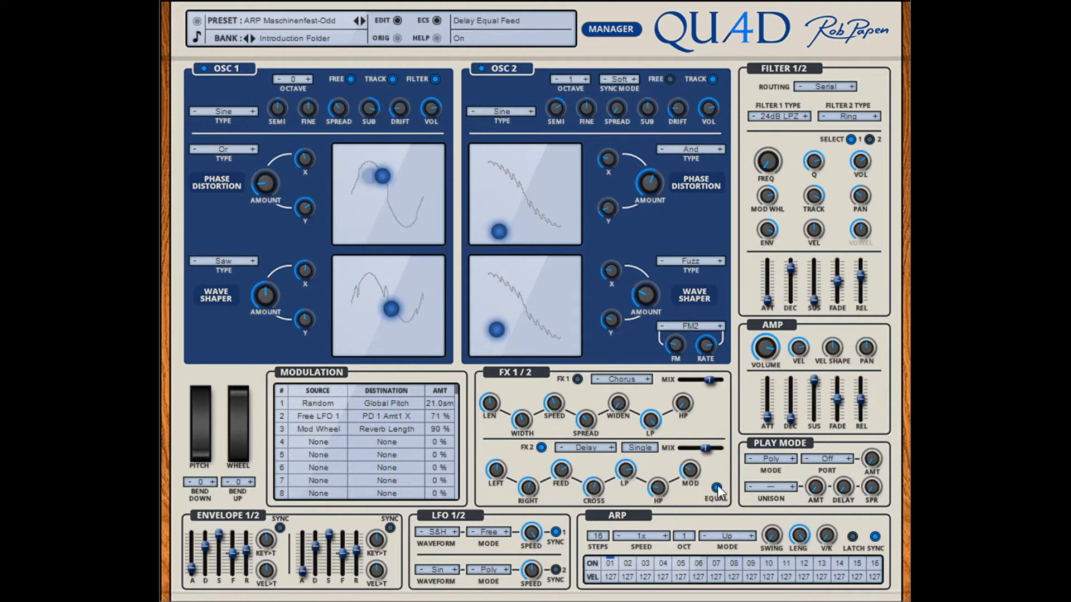
left_click_drag(707, 450, 711, 451)
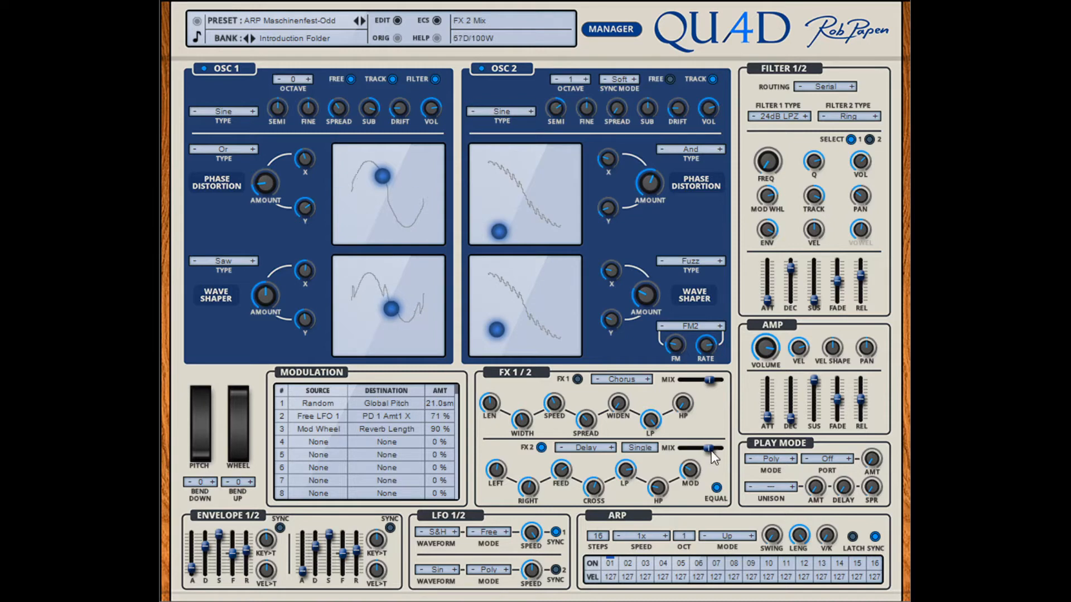
Step: Change FX 2 to Reverb with a slightly drier mix, a longer reverb length, and the spread raised to 66%
left_click(611, 448)
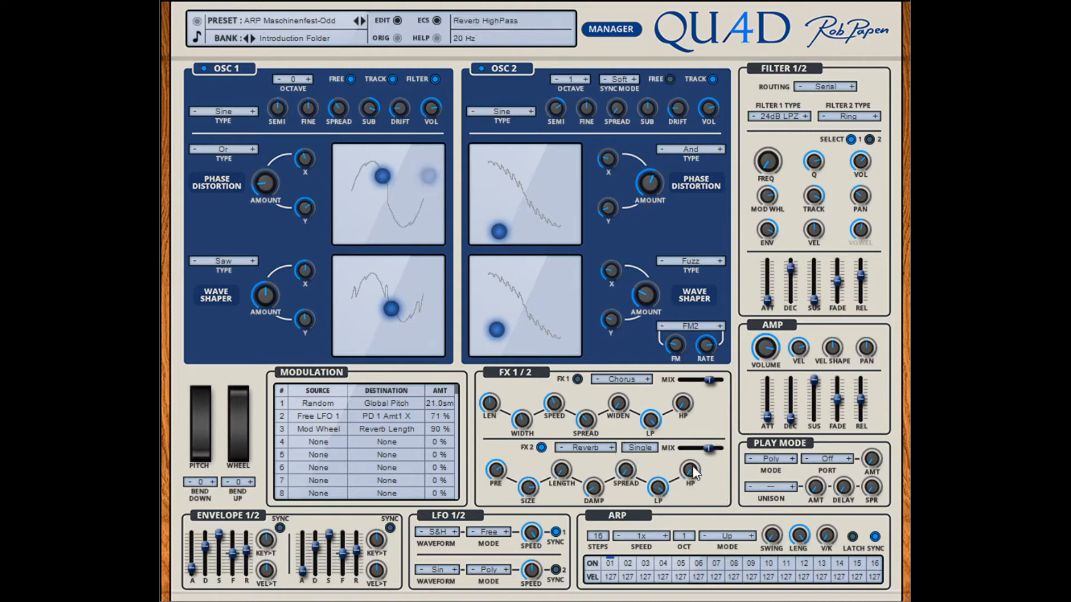
left_click_drag(708, 449, 707, 447)
left_click_drag(564, 475, 563, 414)
left_click(632, 462)
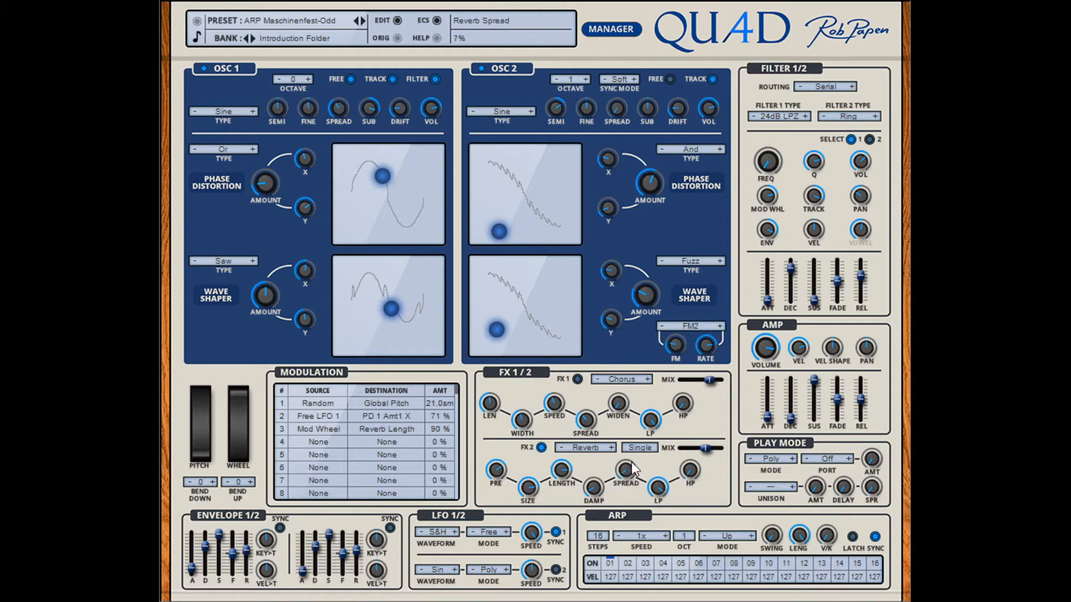
left_click_drag(631, 462, 634, 413)
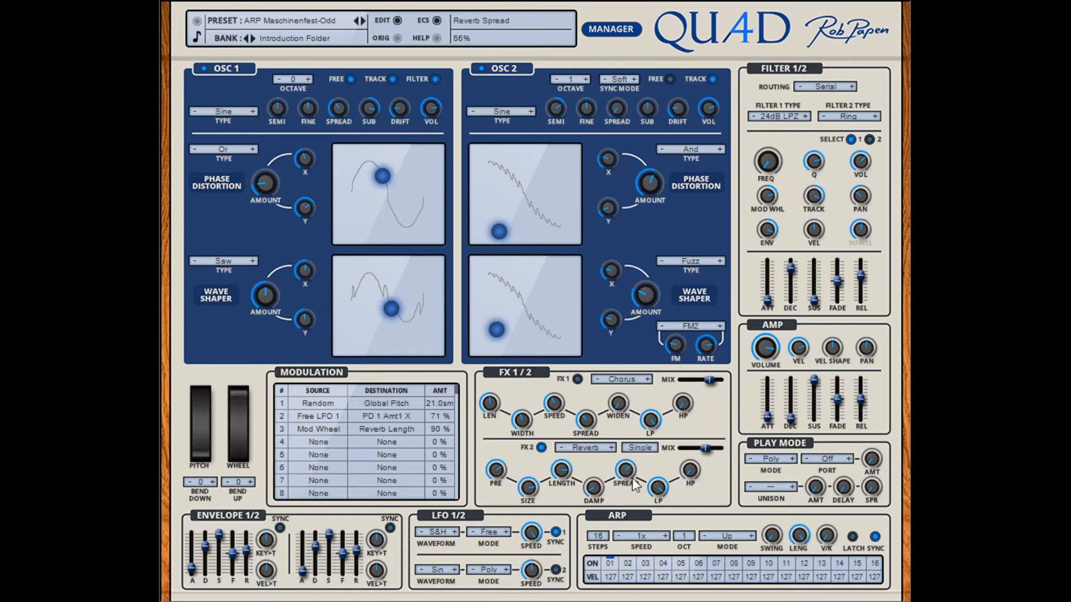
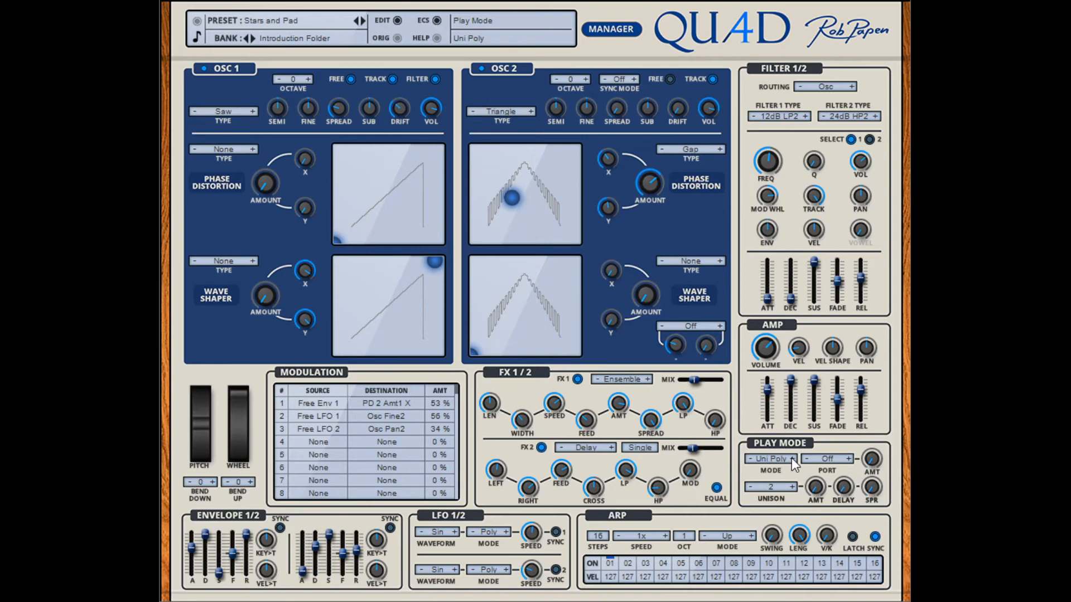
Step: Try the Uni Arp play mode and return the play mode to Uni Poly
left_click(791, 458)
left_click(791, 457)
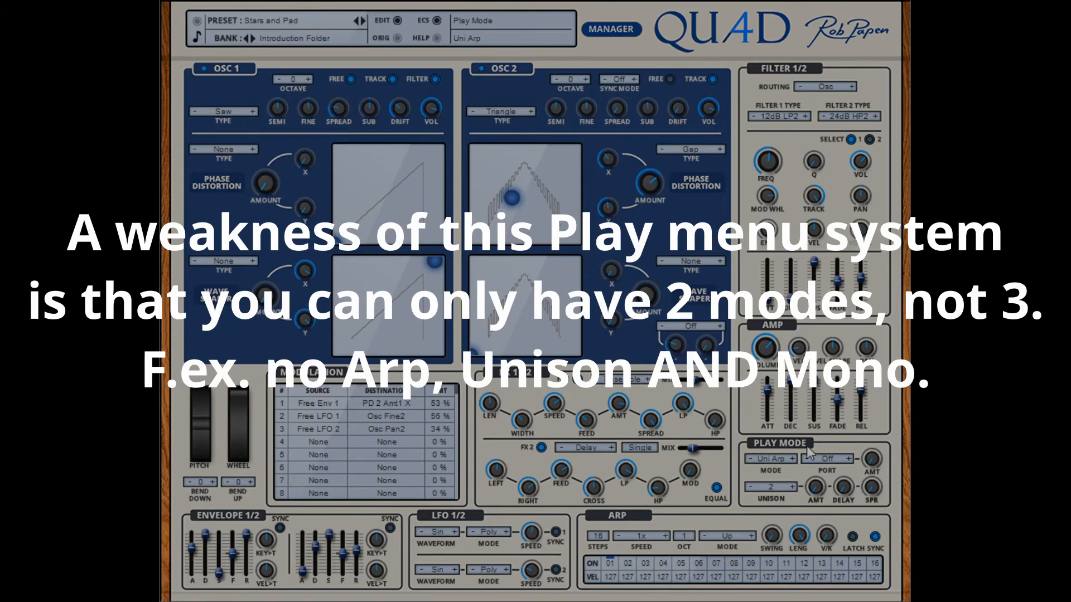
left_click(747, 460)
left_click(748, 460)
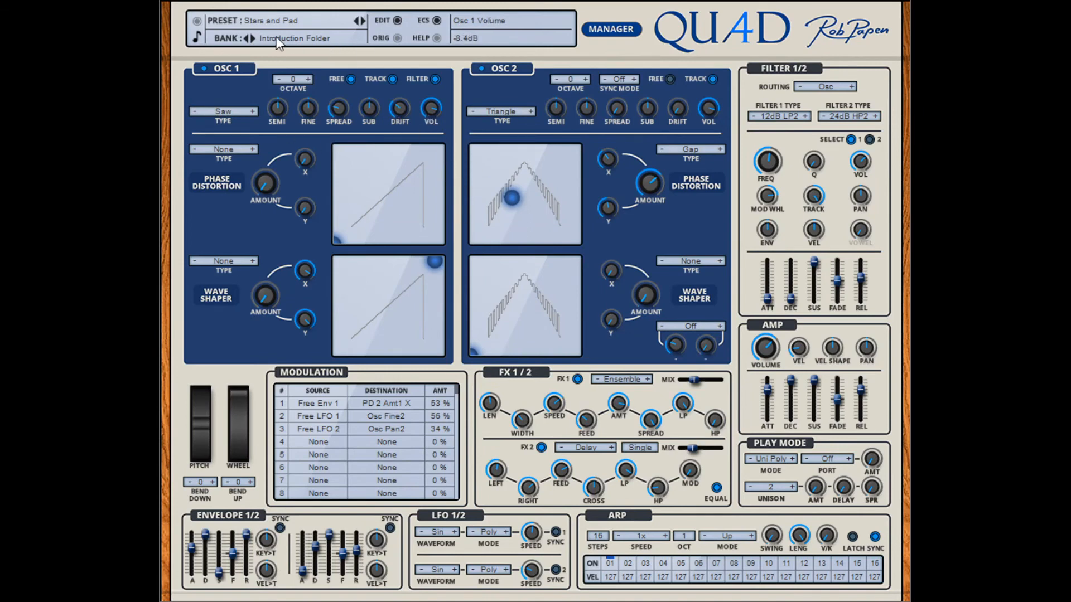
Step: Initialize the patch and set its play mode to Uni Poly with 6 unison voices and a raised unison amount and spread
left_click(291, 155)
left_click(238, 139)
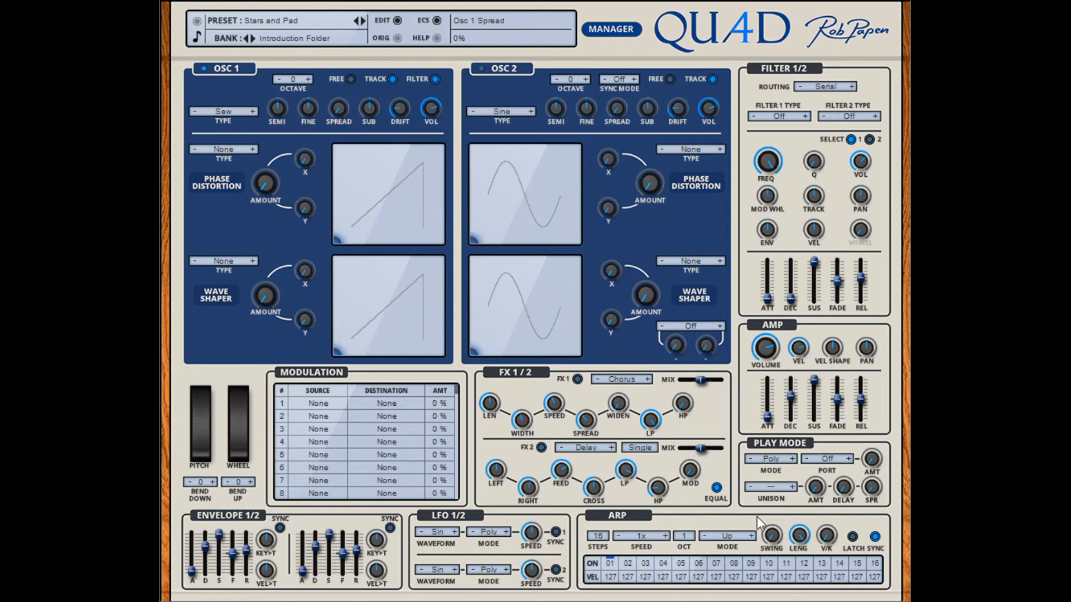
left_click(793, 459)
left_click(792, 459)
left_click_drag(815, 489, 814, 444)
left_click_drag(872, 496, 862, 419)
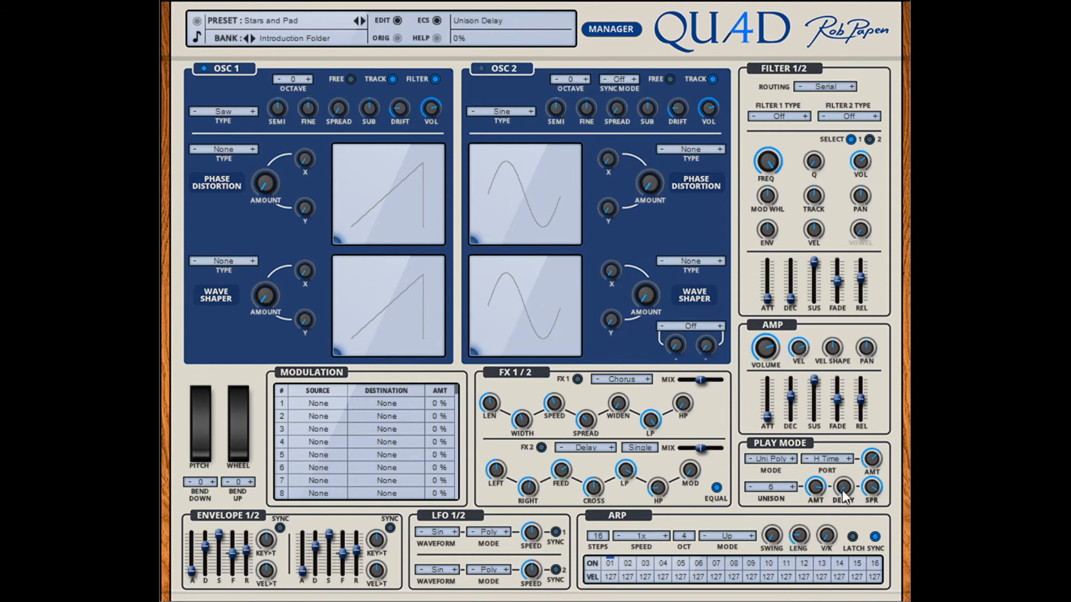
Step: Try a higher unison delay and bring it back down to 0%
left_click_drag(842, 490, 842, 374)
left_click(793, 488)
left_click_drag(847, 487, 835, 570)
Step: Go through Uni Mono to the Uni Arp play mode with 6 unison voices, and set the arpeggiator range to 4 octaves
left_click(787, 454)
left_click(793, 487)
left_click(792, 459)
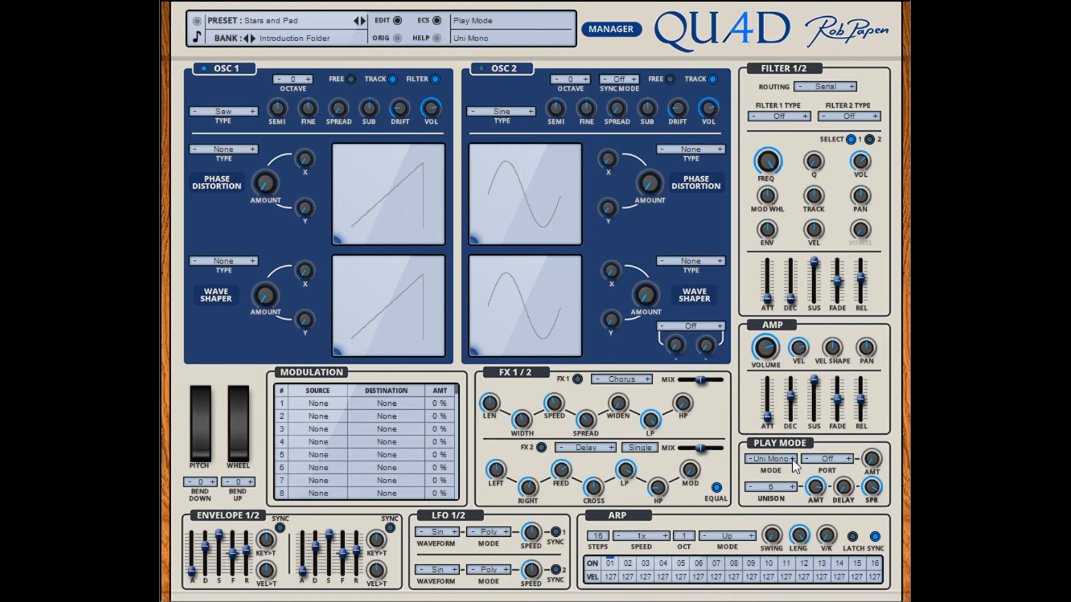
left_click(792, 458)
left_click(792, 459)
left_click(681, 537)
left_click(704, 594)
Step: Go through the arpeggiator modes to Chord, and lower the arpeggiator's note length and V/K
left_click(751, 535)
left_click(751, 536)
left_click(753, 536)
left_click(753, 536)
left_click(753, 536)
left_click(753, 537)
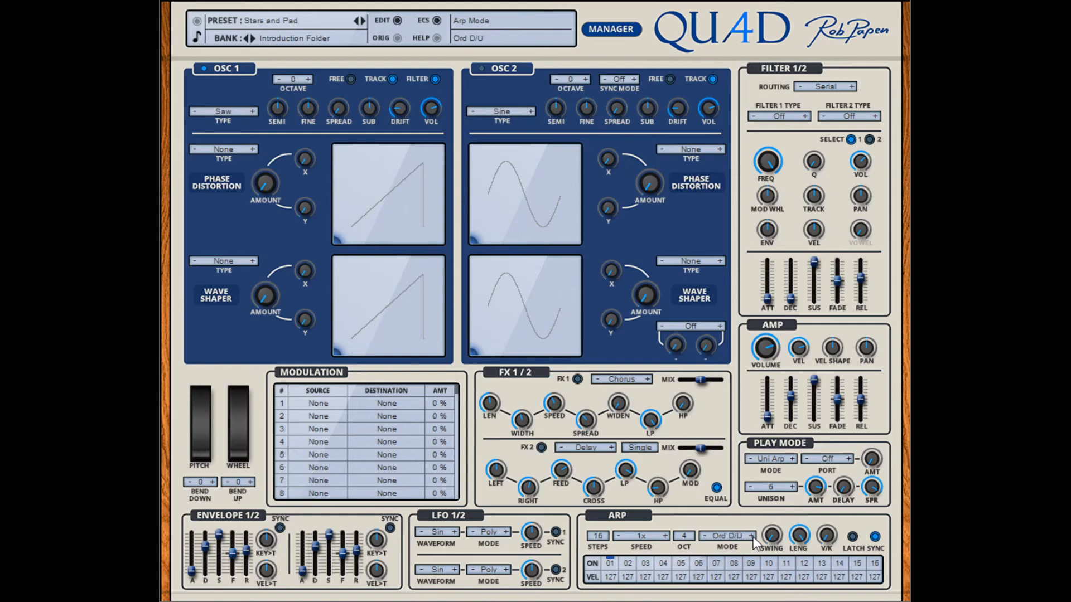
left_click(753, 537)
left_click_drag(798, 535, 798, 560)
mouse_move(827, 534)
left_mouse_down()
mouse_move(821, 460)
mouse_move(824, 552)
left_mouse_up()
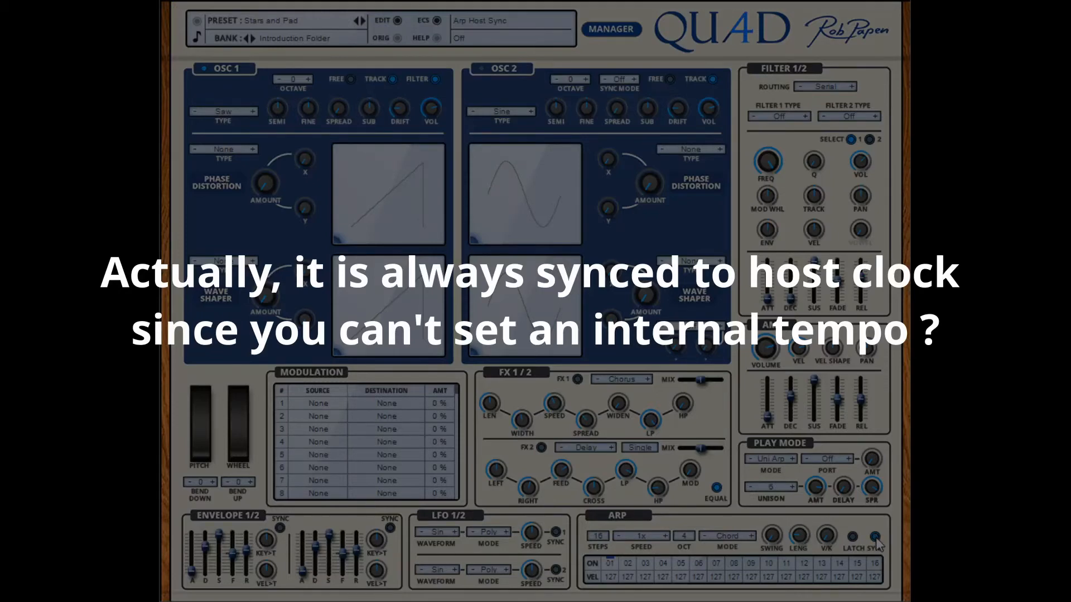
Step: Switch the arpeggiator's host sync off and on again, and return the arpeggiator mode to Up
left_click(876, 537)
left_click(875, 538)
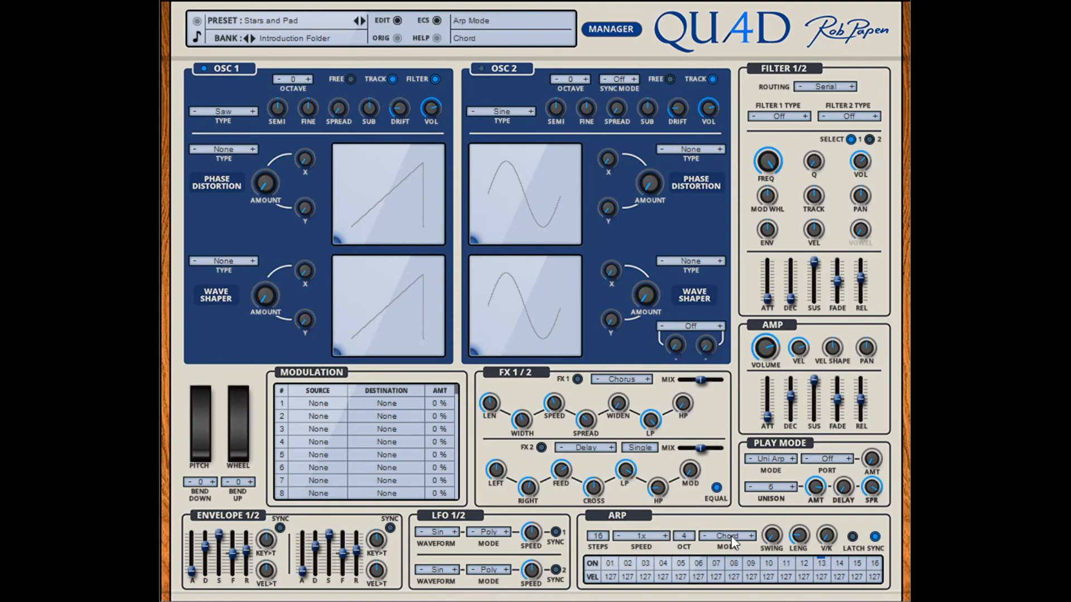
left_click(751, 349)
Step: Set the portamento to H Time and change the play mode from Mono through Uni Mono to Uni Leg
left_click(785, 459)
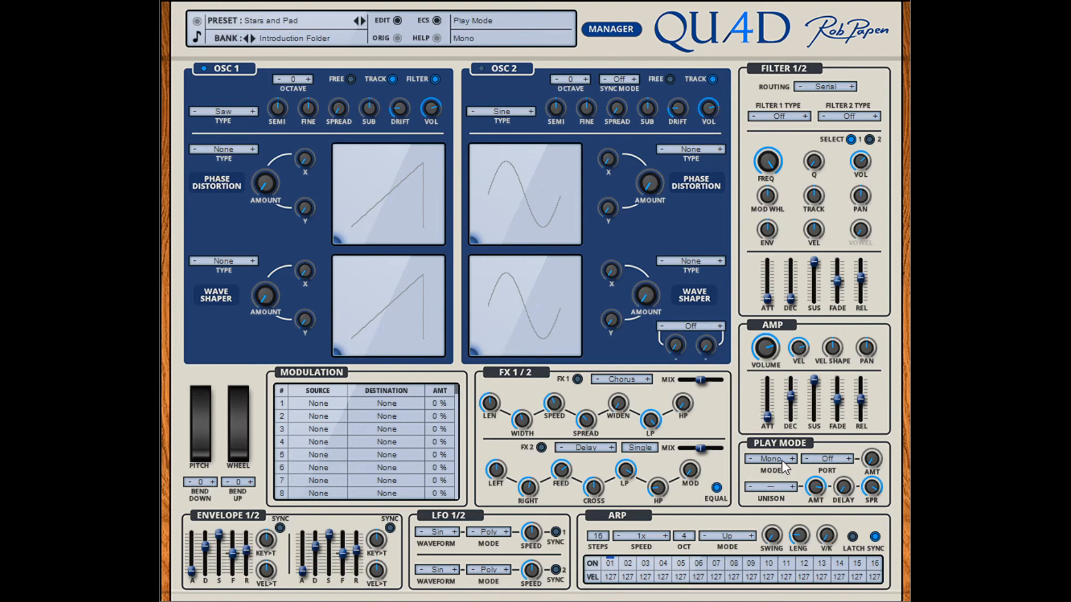
left_click(848, 460)
left_click(848, 460)
left_click(848, 459)
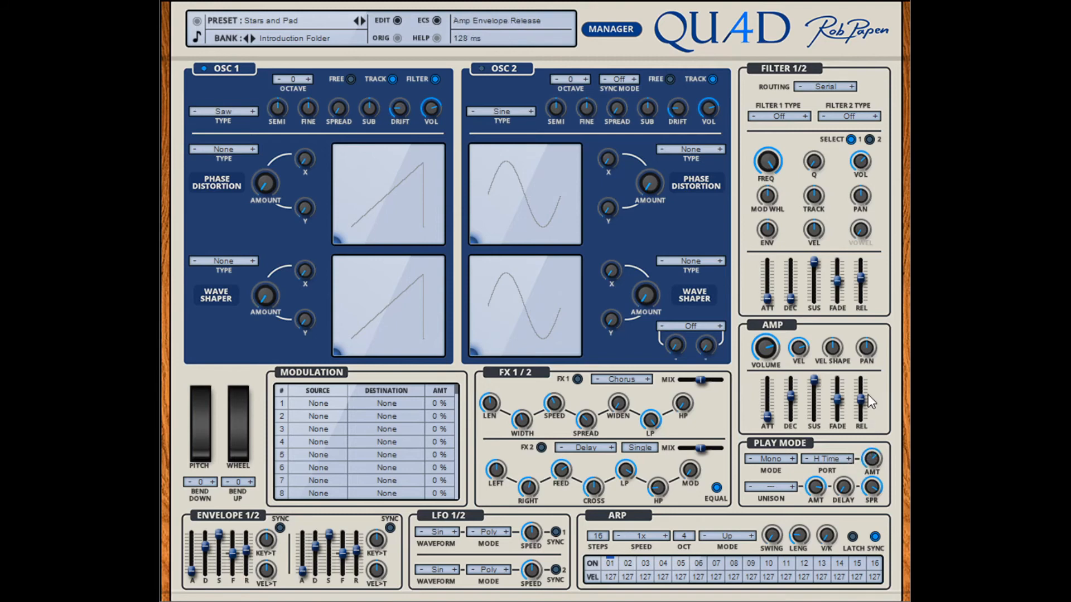
left_click(792, 459)
left_click(792, 460)
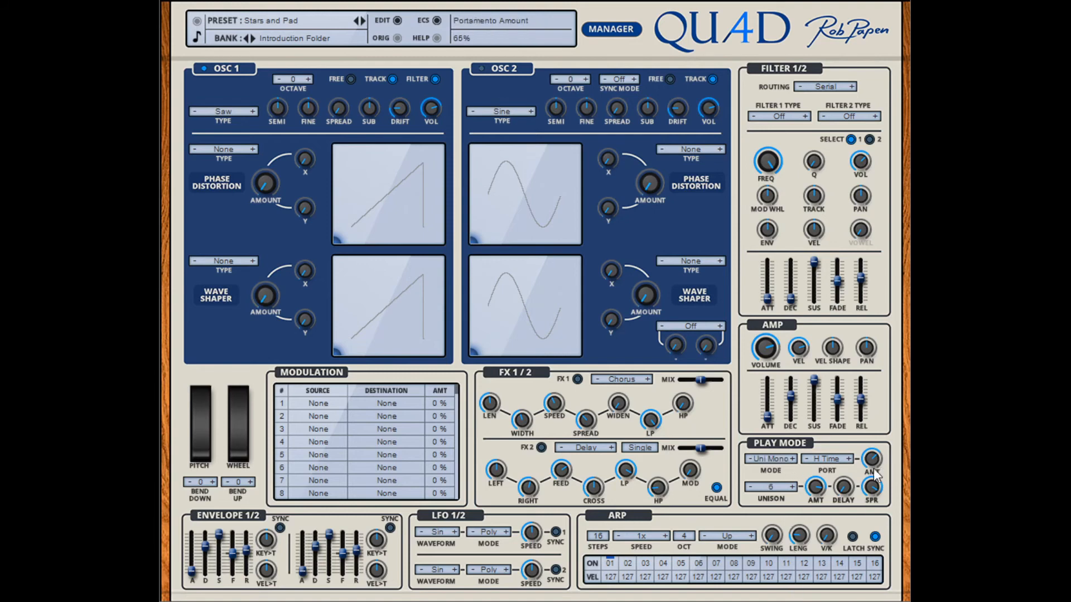
left_click(792, 460)
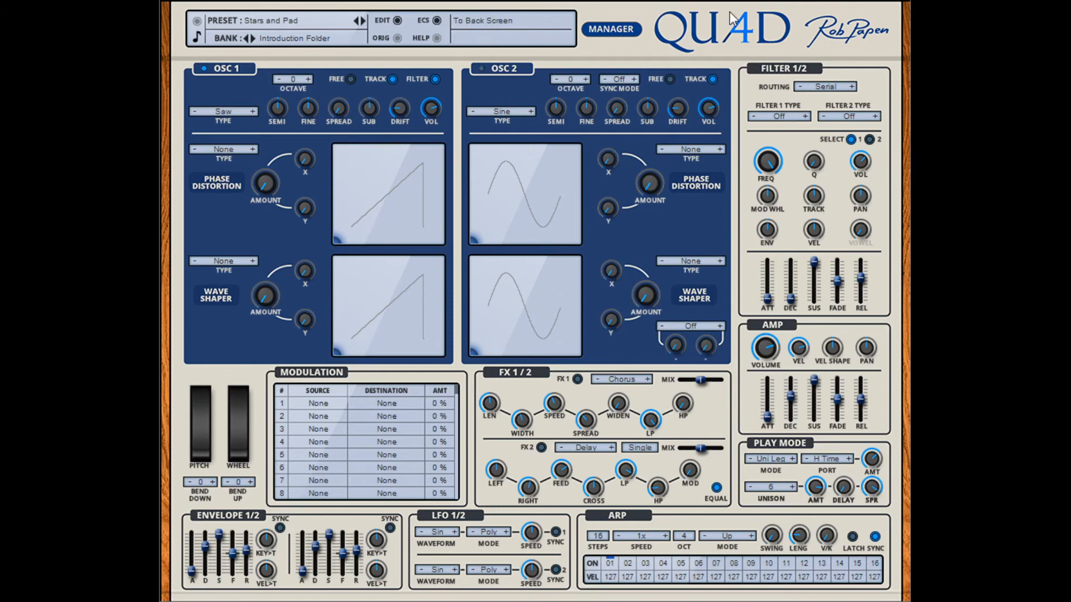
Step: Open the synthesizer's back screen with its credits and global settings
left_click(726, 33)
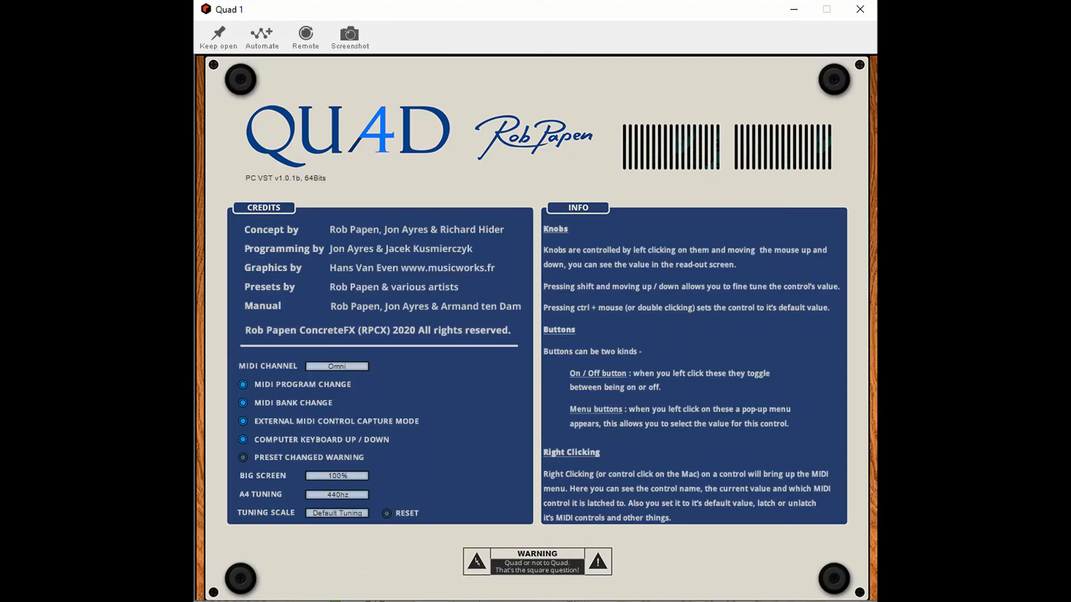